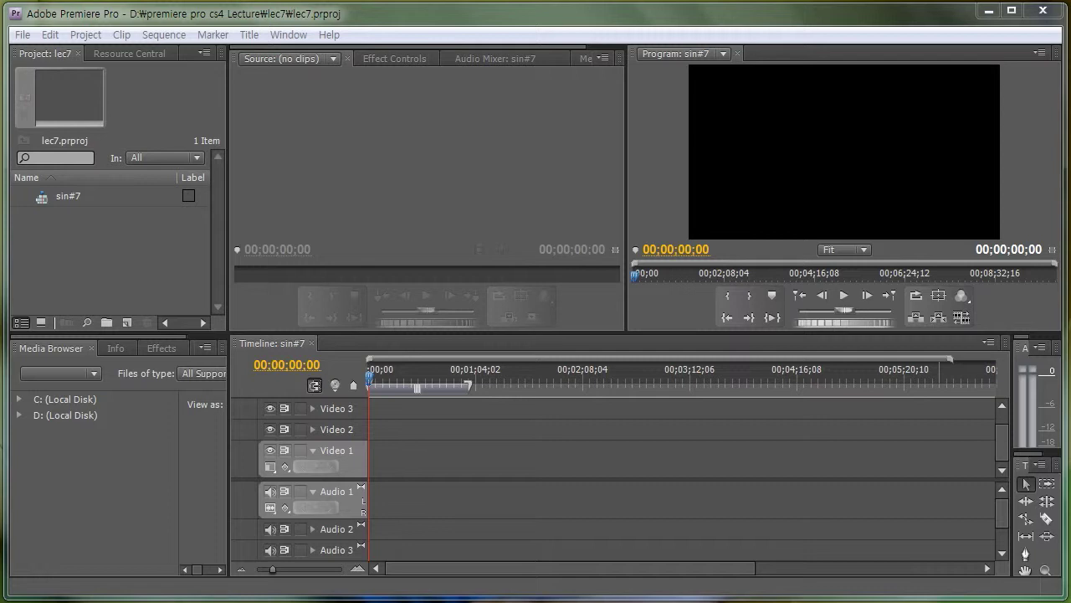
Browse the File menu, then bring up the Edit > Preferences submenu.
click(28, 36)
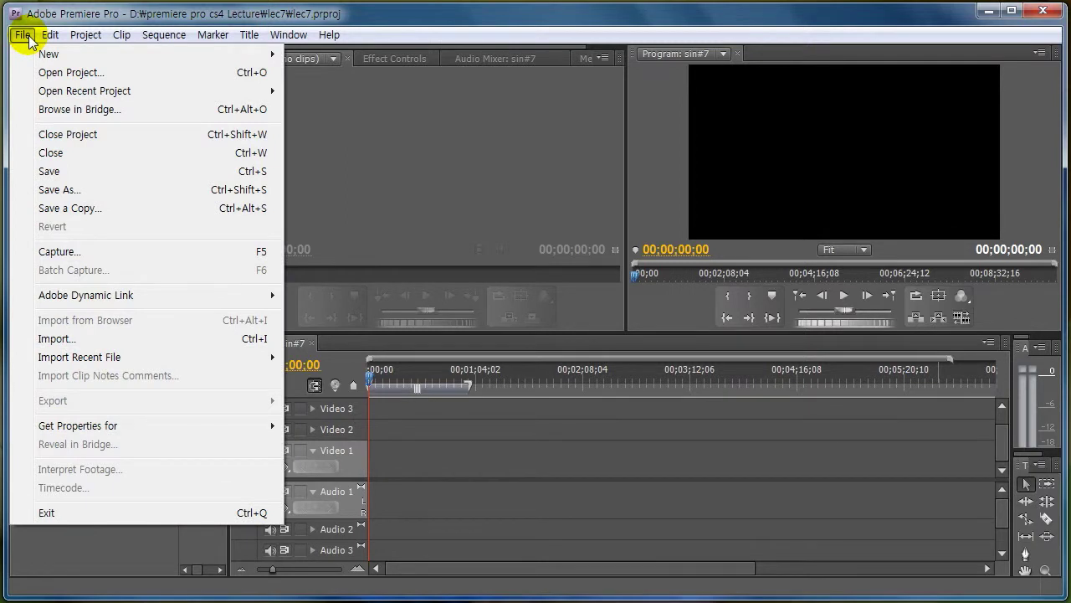
mouse_move(46, 38)
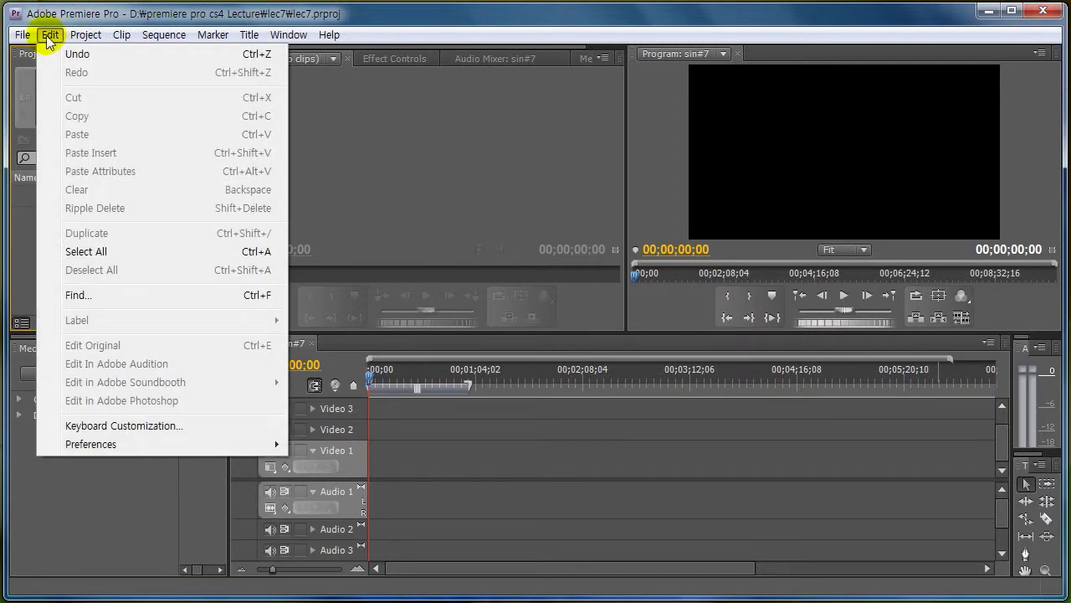
mouse_move(161, 446)
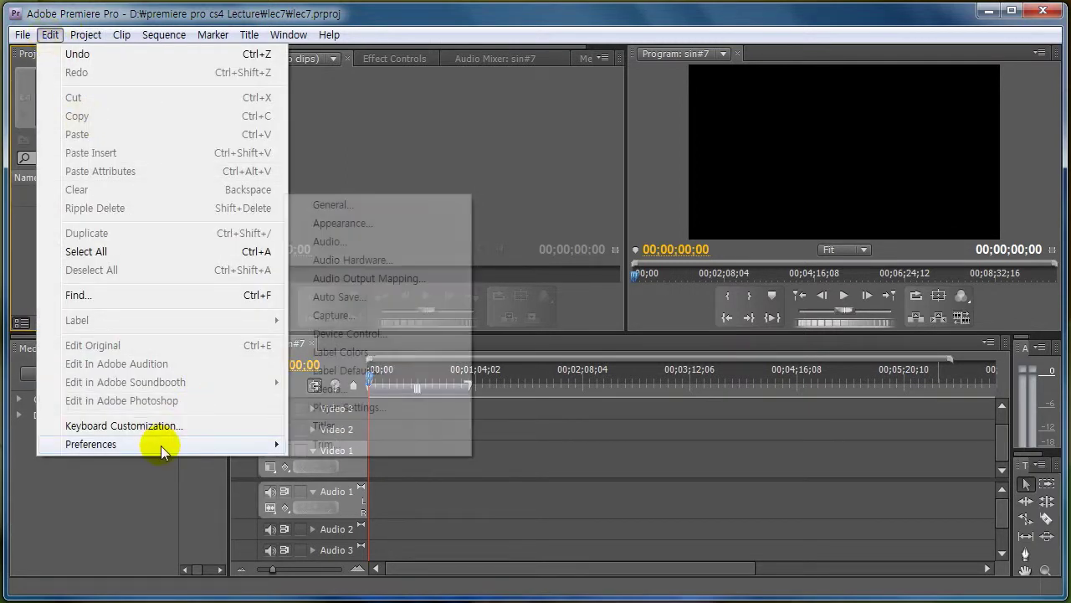
Open the General preferences and inspect the video and audio transition duration values.
click(384, 211)
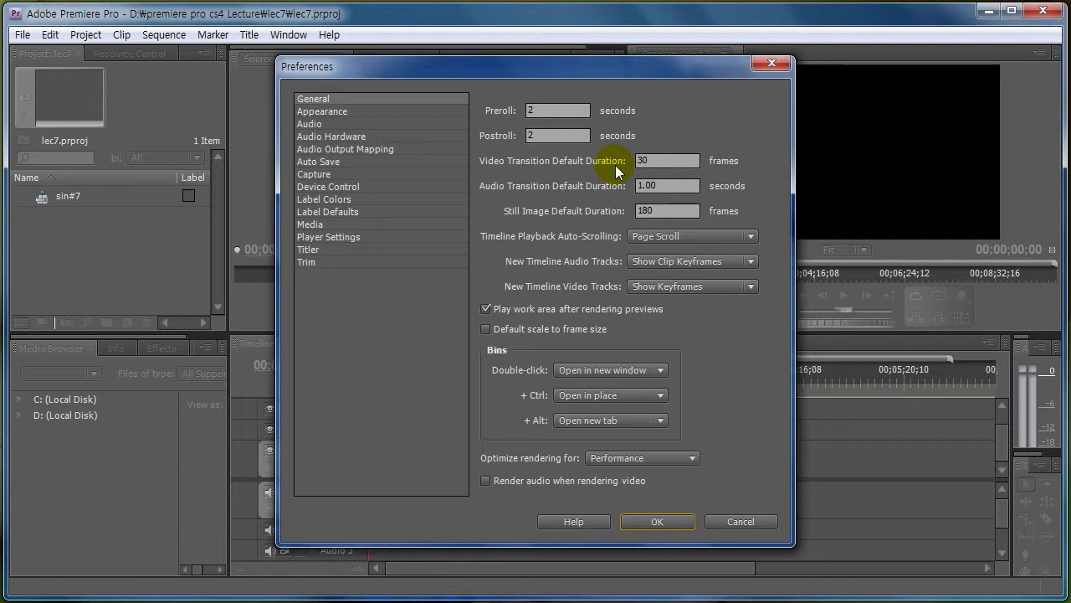
double_click(642, 160)
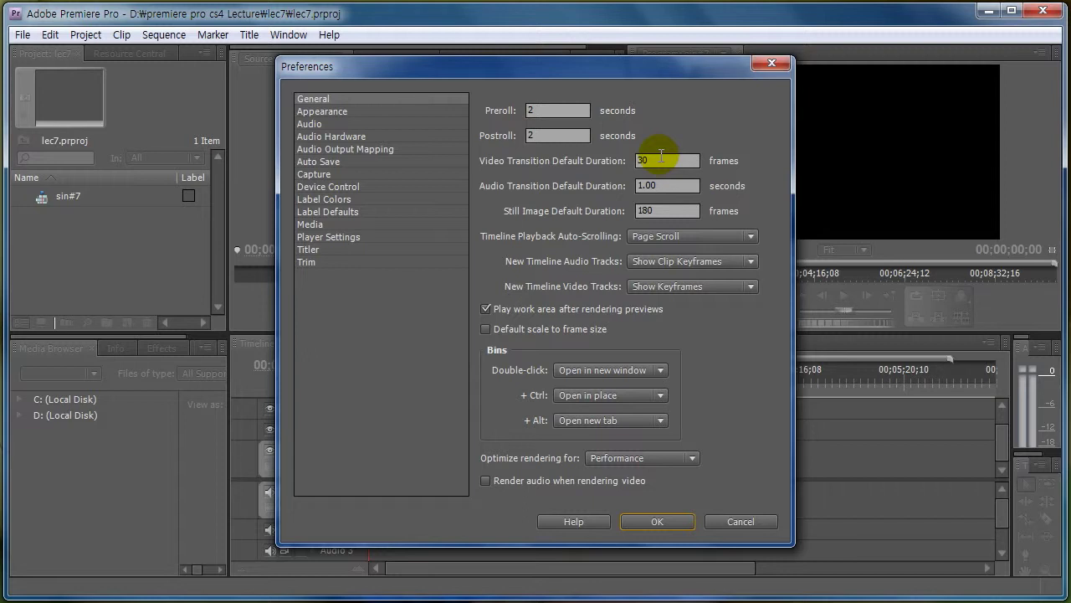
click(653, 184)
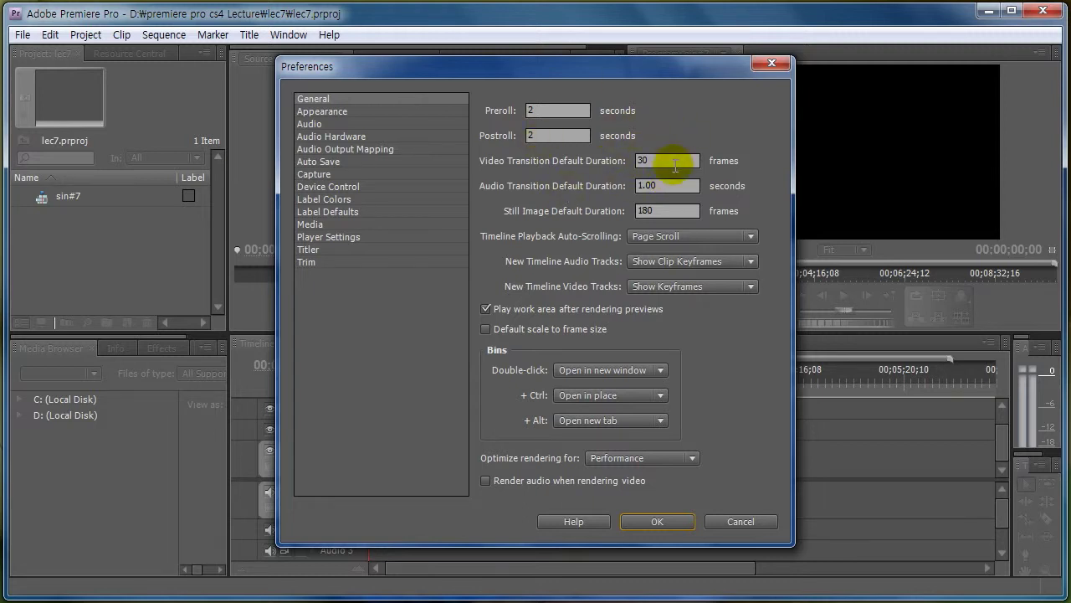
click(678, 165)
Change Video Transition Default Duration to 60 frames, then restore it to 30.
drag(678, 165, 559, 169)
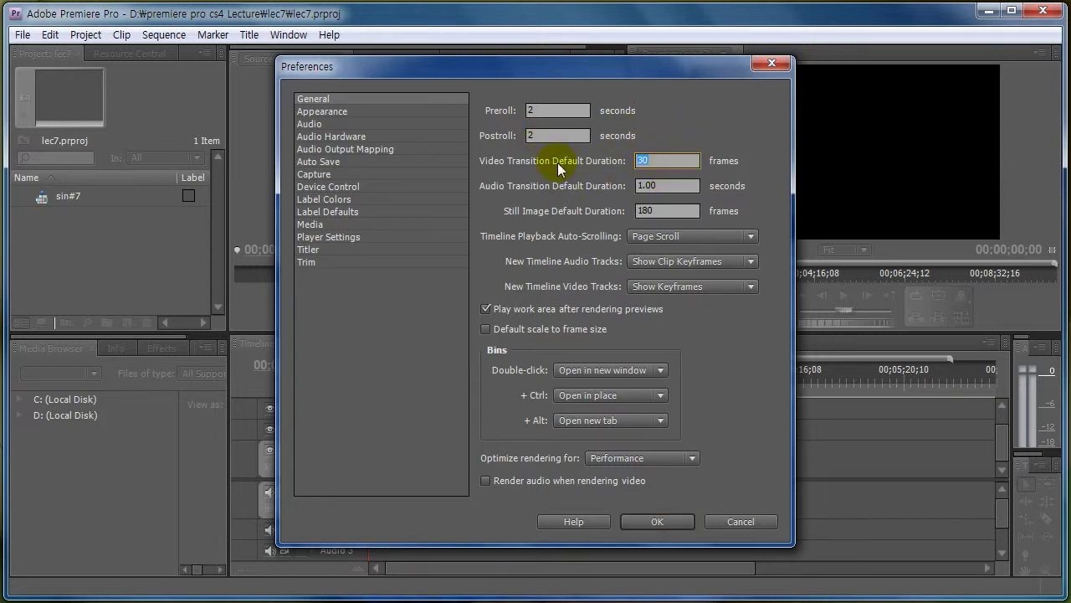
text(6)
text(0)
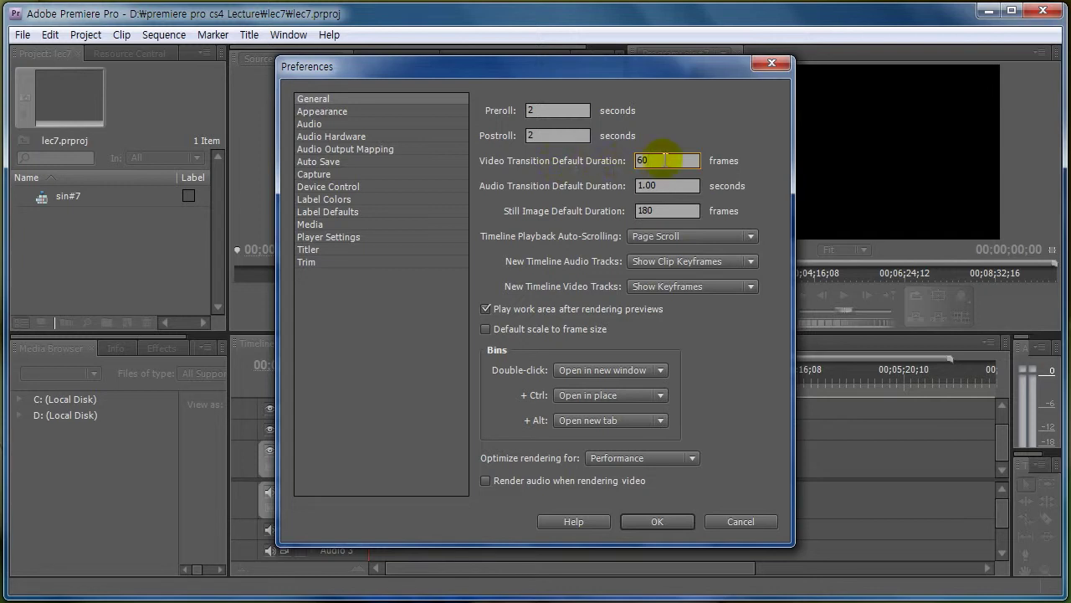
drag(664, 160, 570, 165)
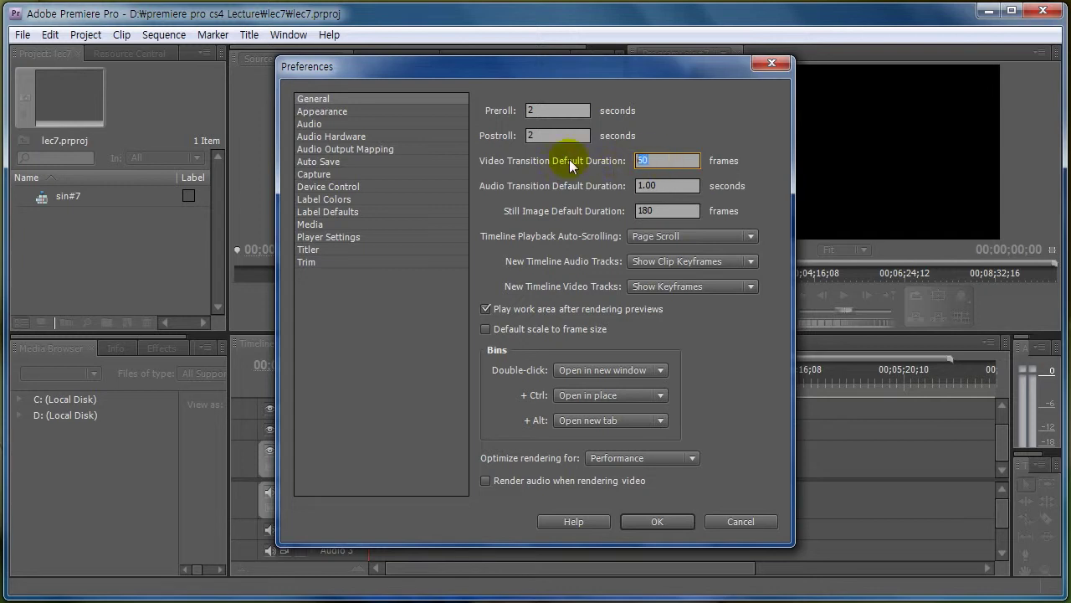
text(3)
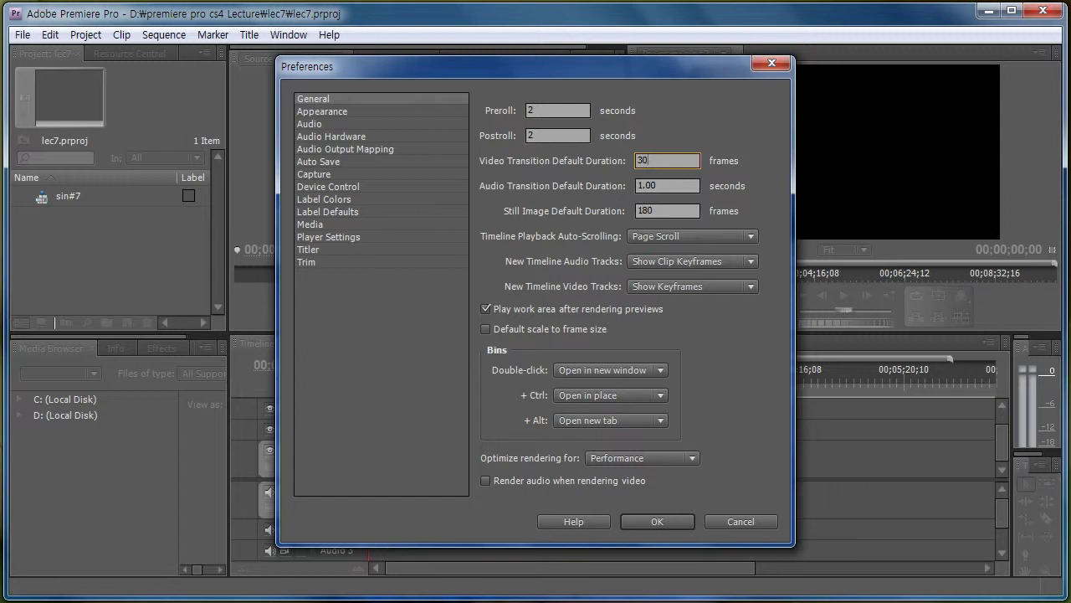
click(774, 165)
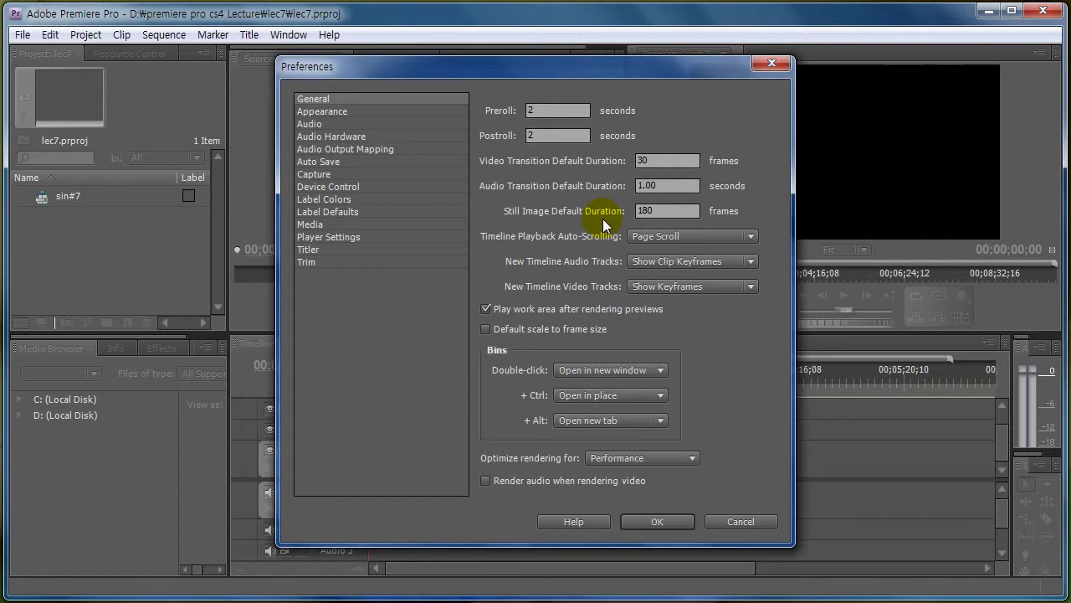
Change Still Image Default Duration from 180 to 150 frames and confirm the Preferences with OK.
double_click(644, 161)
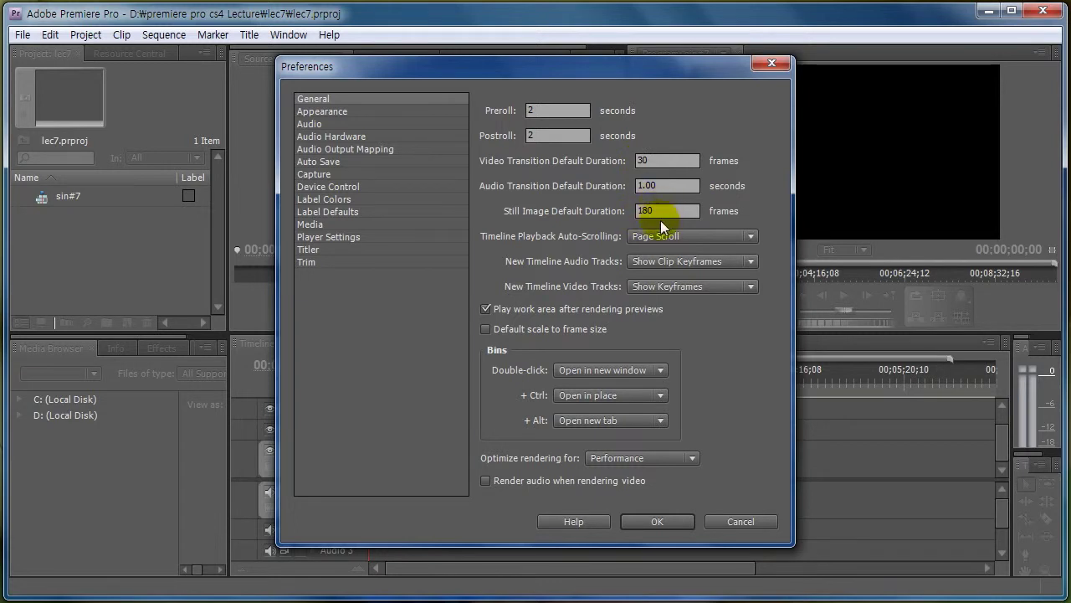
double_click(669, 211)
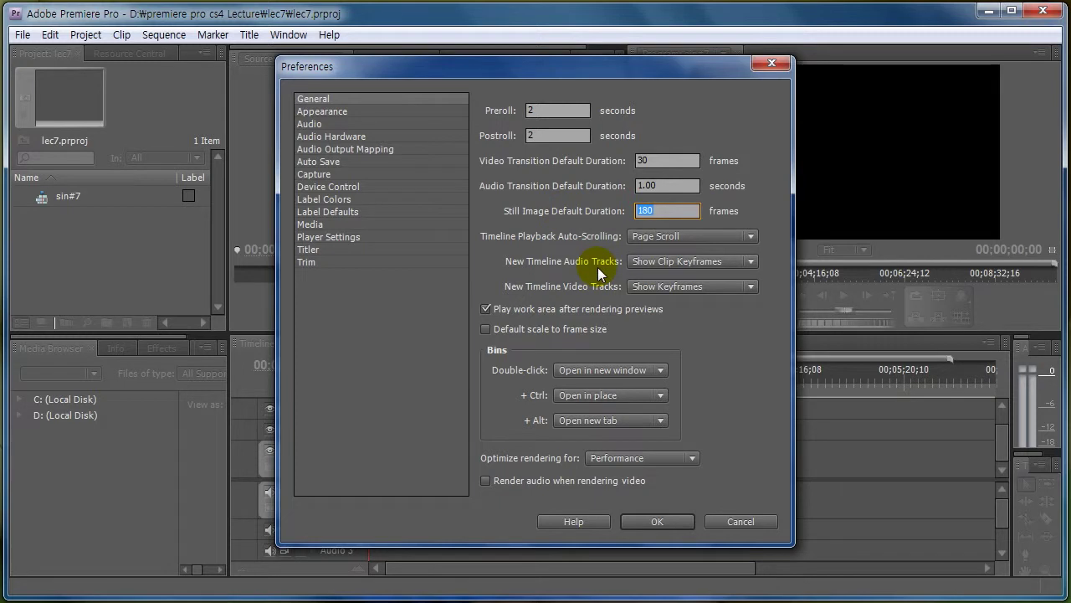
text(150)
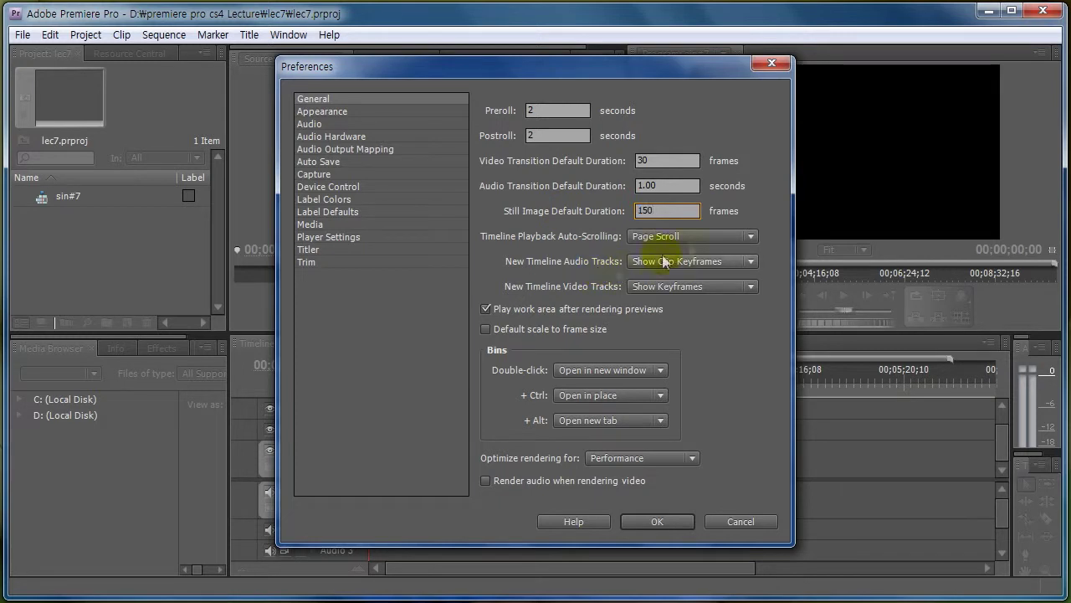
click(775, 168)
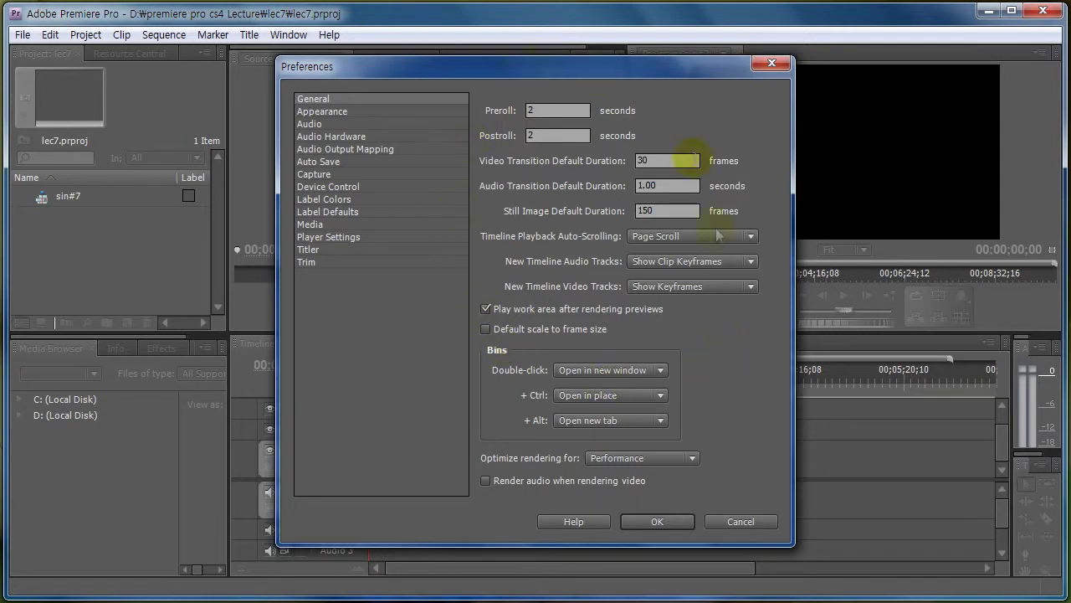
click(674, 522)
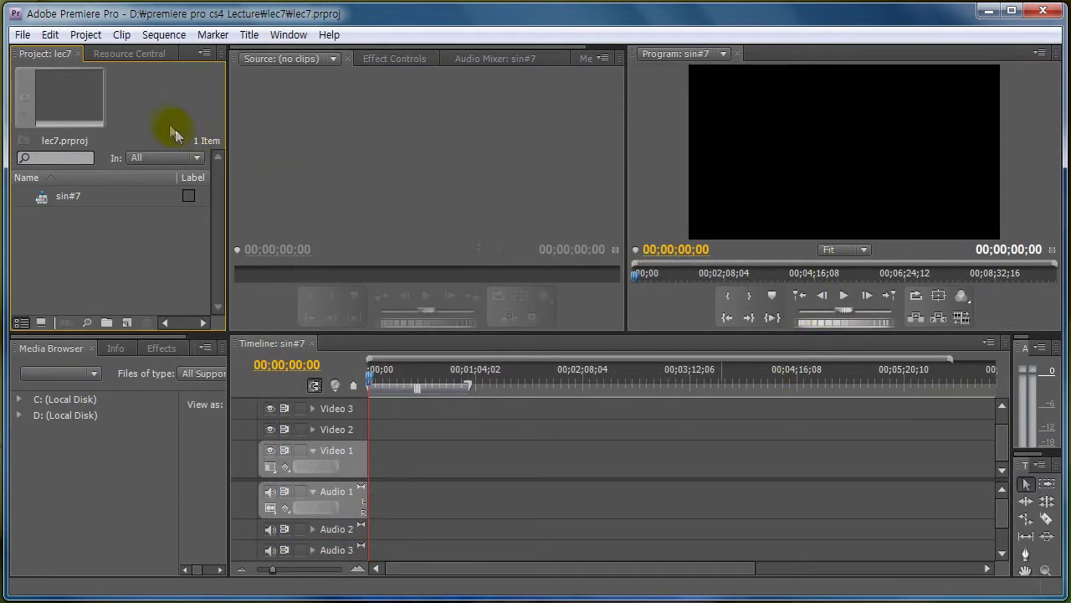
Reopen Edit > Preferences > General and switch to the Appearance category.
click(49, 37)
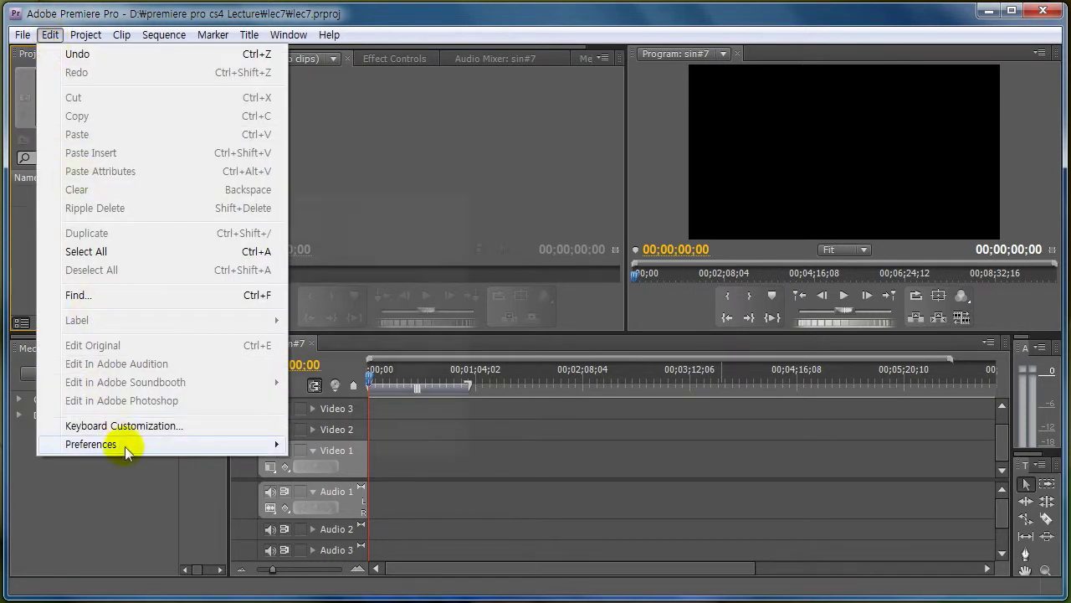
mouse_move(125, 443)
click(378, 207)
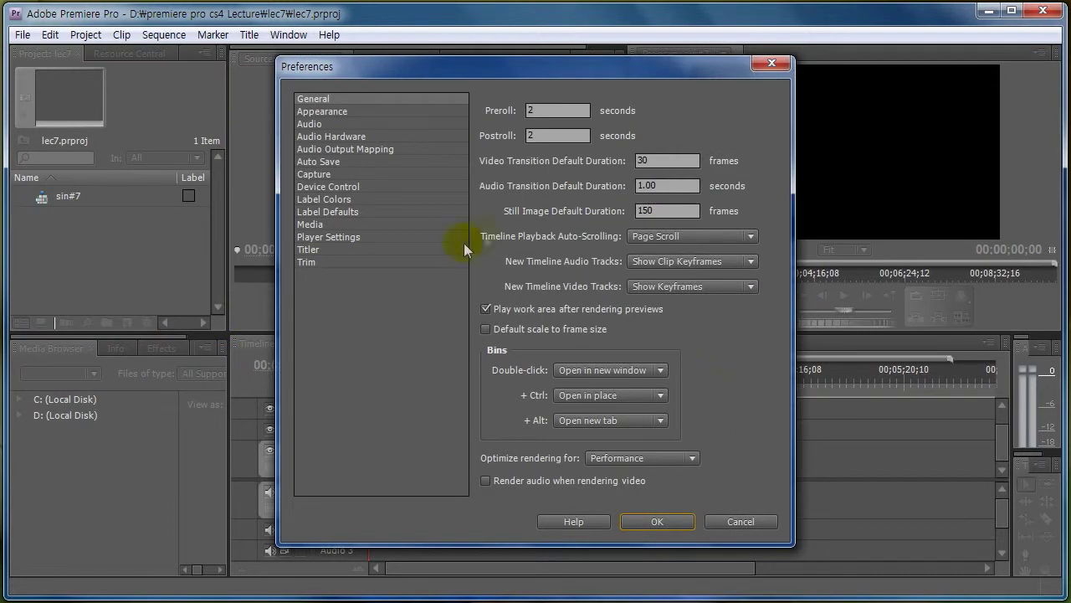
click(336, 112)
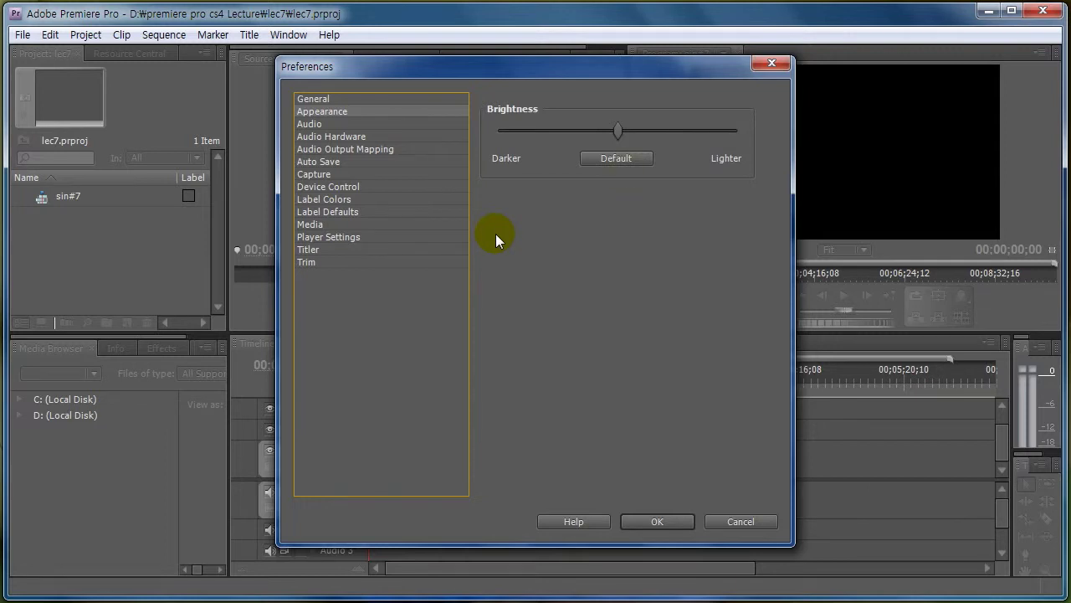
drag(449, 162, 554, 78)
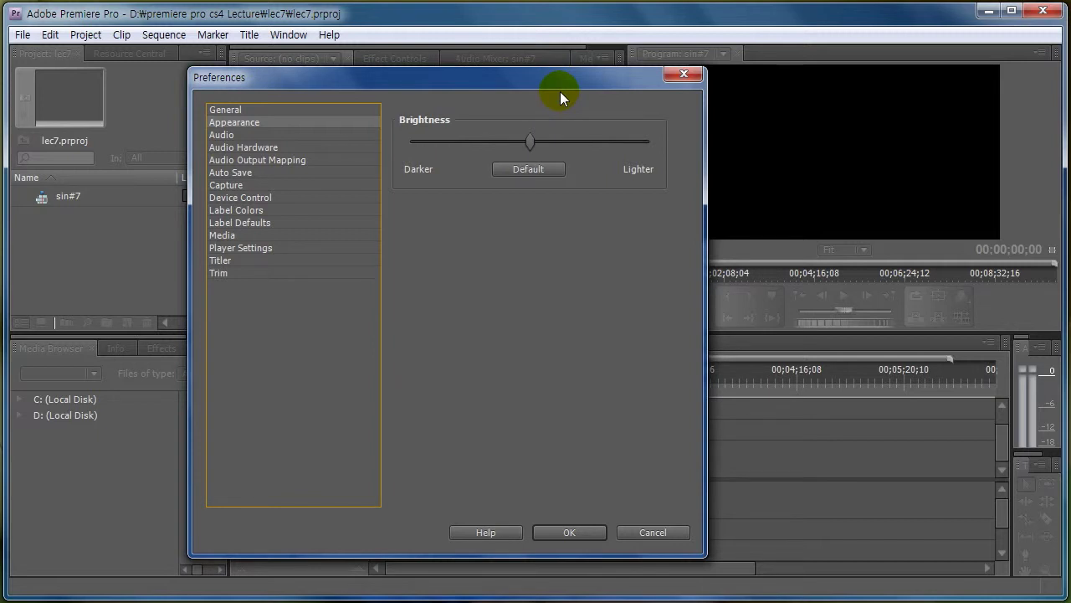
Drag the Brightness slider and reset it to Default twice, then view Audio settings.
mouse_move(530, 143)
mouse_down()
mouse_move(438, 142)
mouse_move(595, 142)
mouse_up()
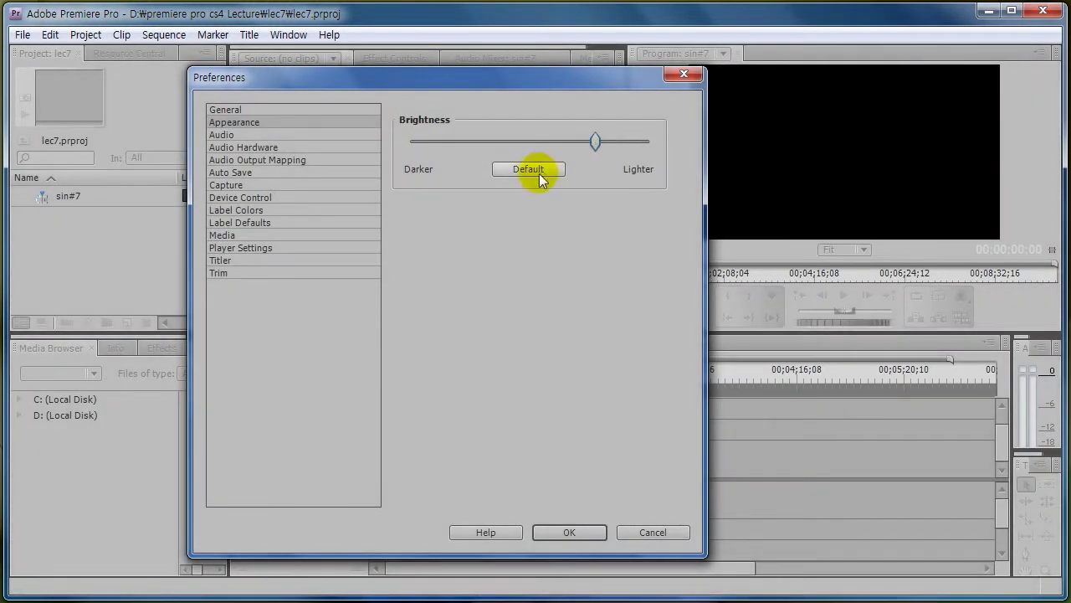
click(539, 173)
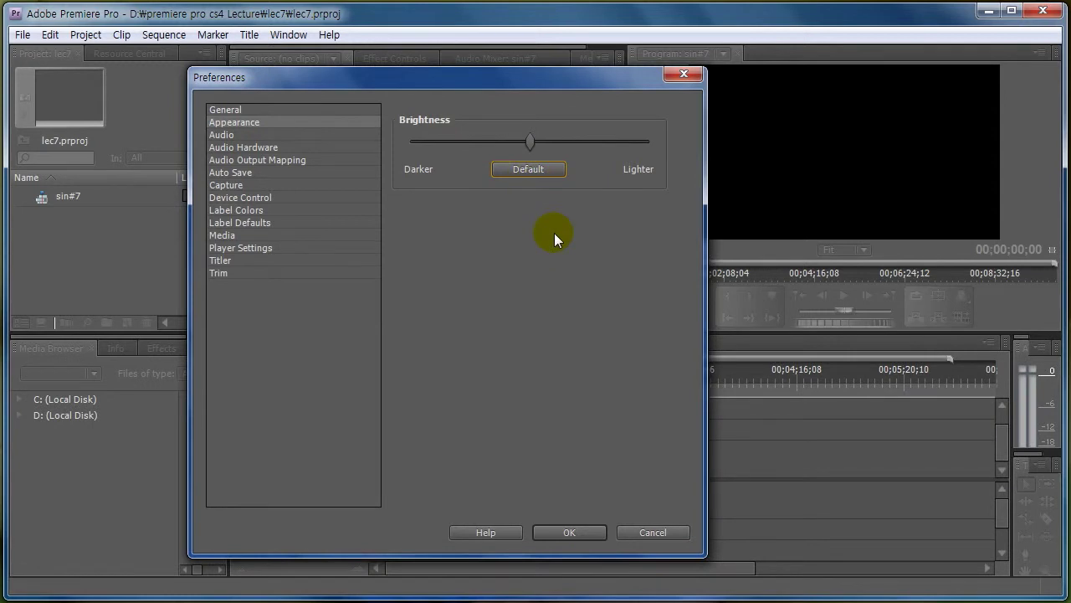
mouse_move(529, 142)
mouse_down()
mouse_move(470, 142)
mouse_move(511, 142)
mouse_up()
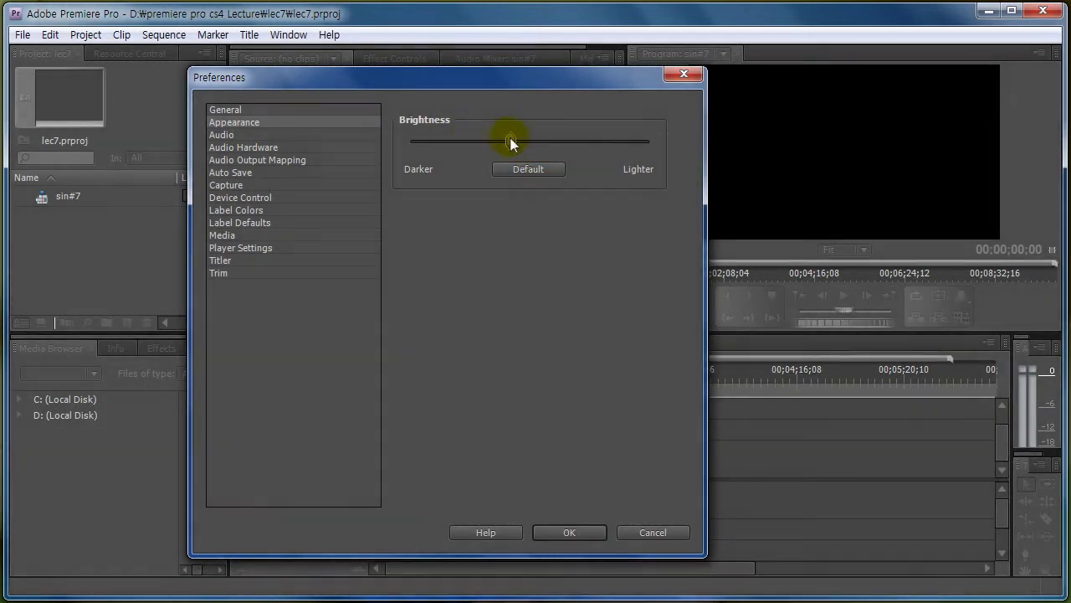
click(520, 172)
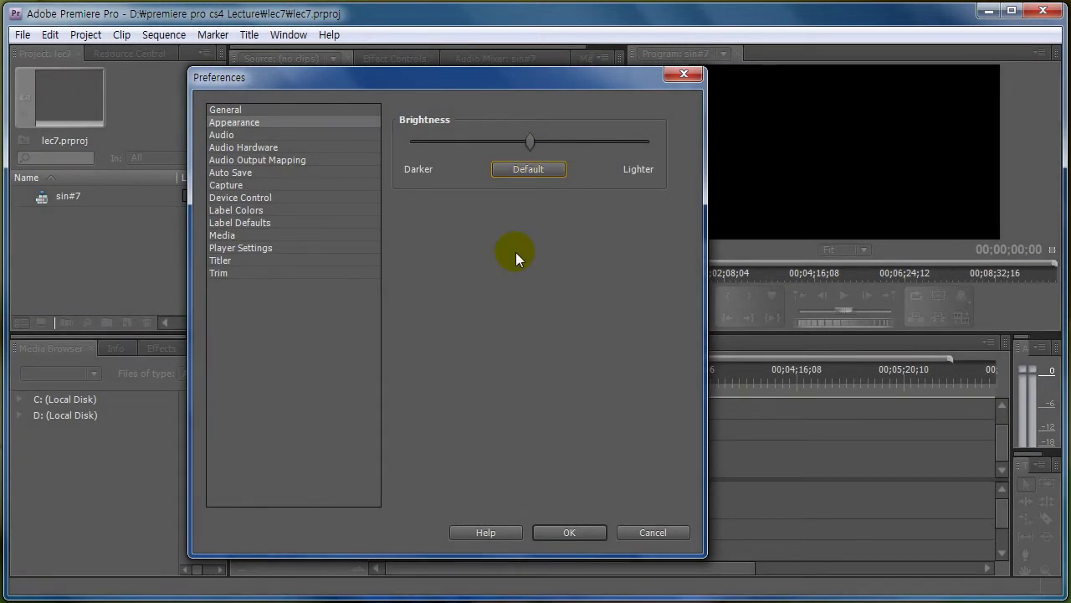
click(224, 135)
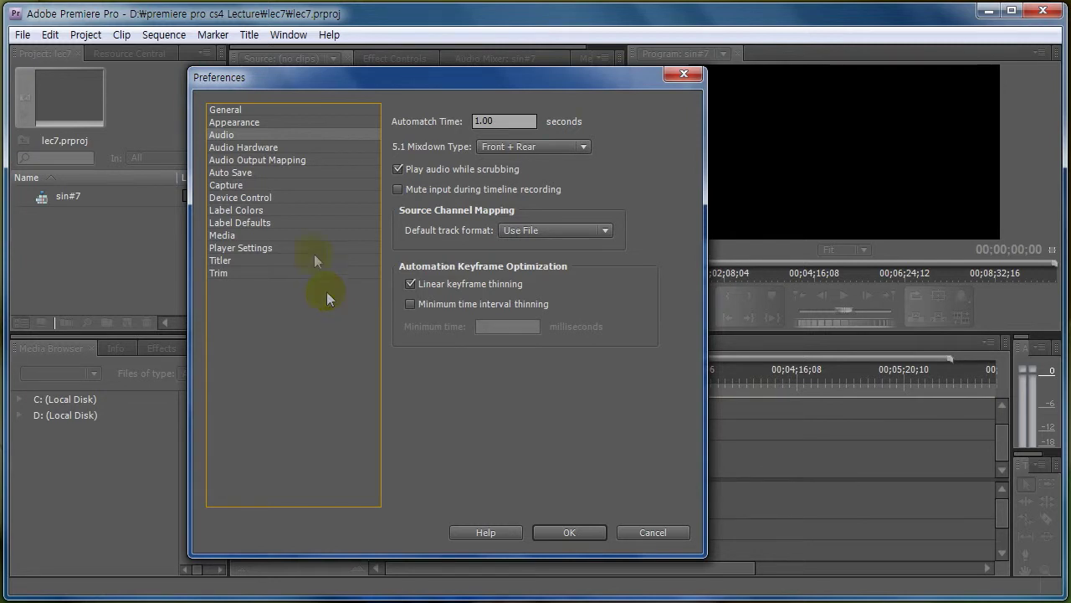
Keep Front + Rear 5.1 mixdown, then view Audio Hardware and Audio Output Mapping.
click(247, 149)
click(219, 135)
click(527, 149)
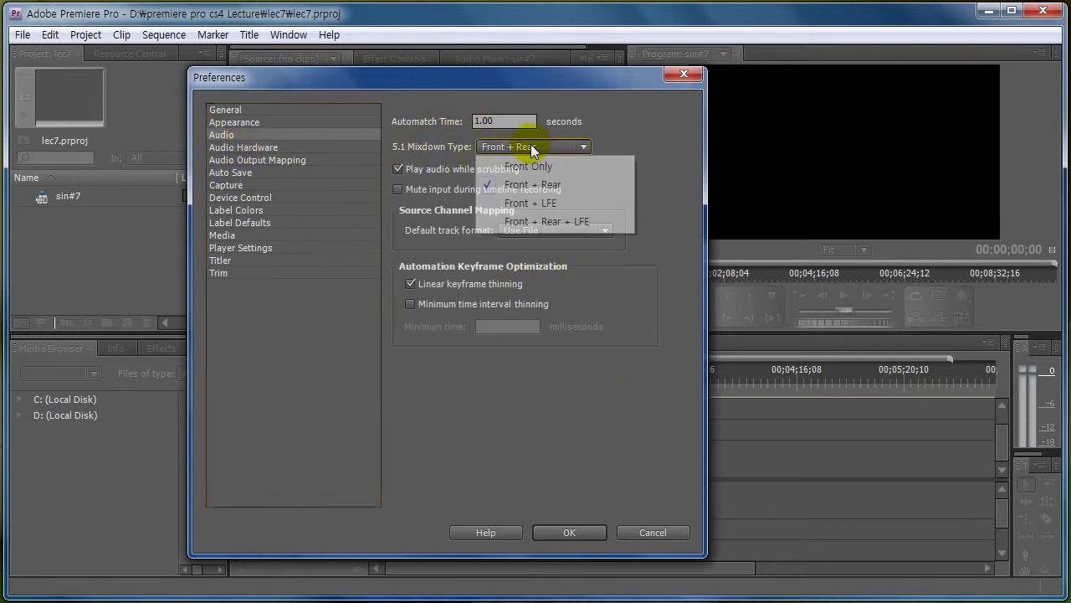
click(629, 125)
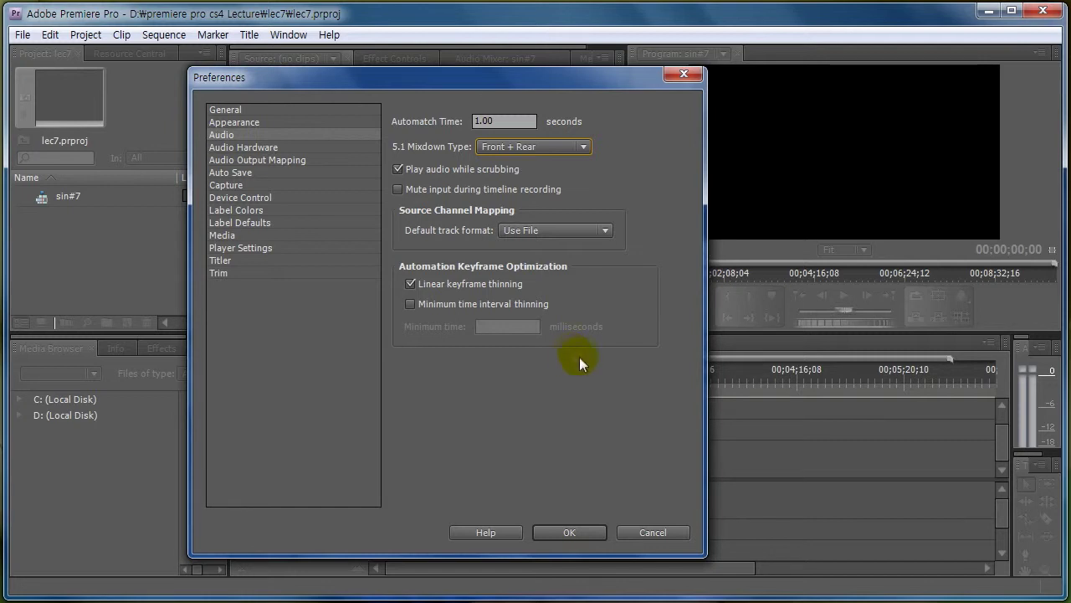
click(241, 148)
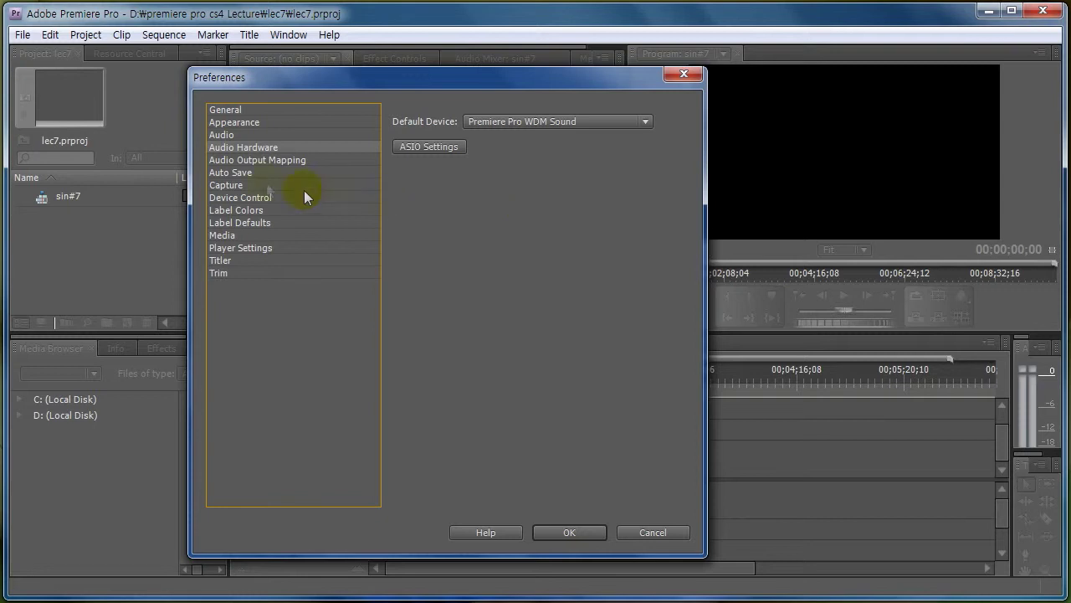
click(259, 160)
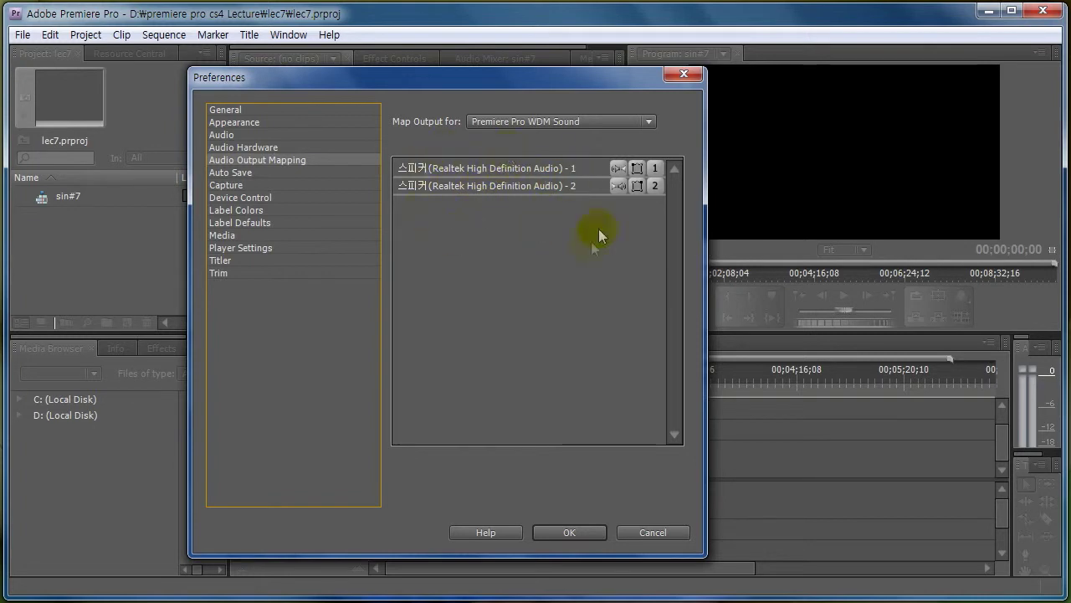
Leave the Map Output device unchanged, then review Auto Save, Capture and Device Control preferences.
click(626, 121)
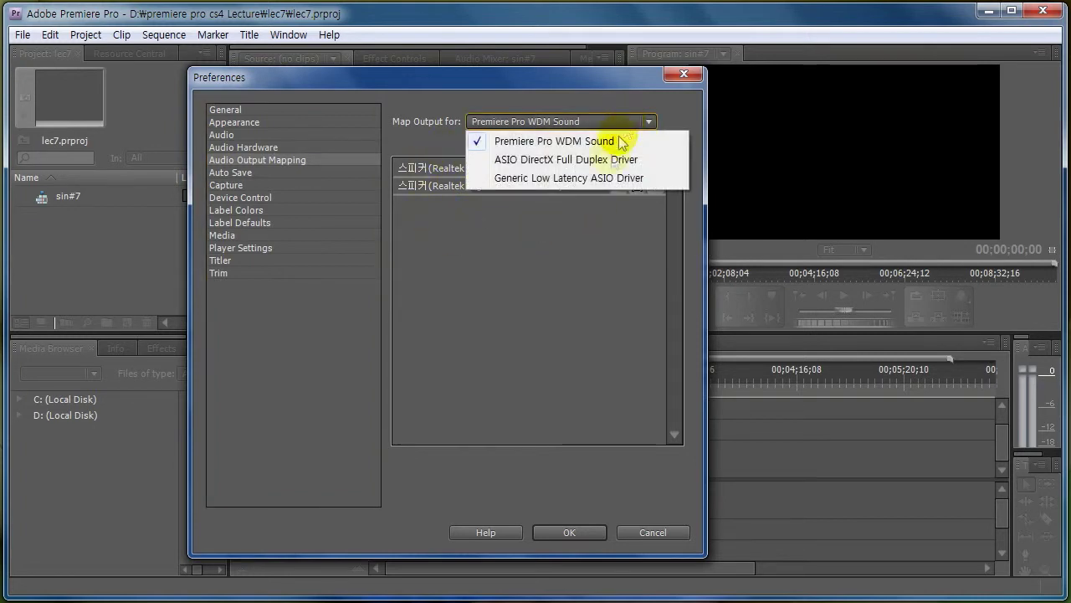
click(574, 238)
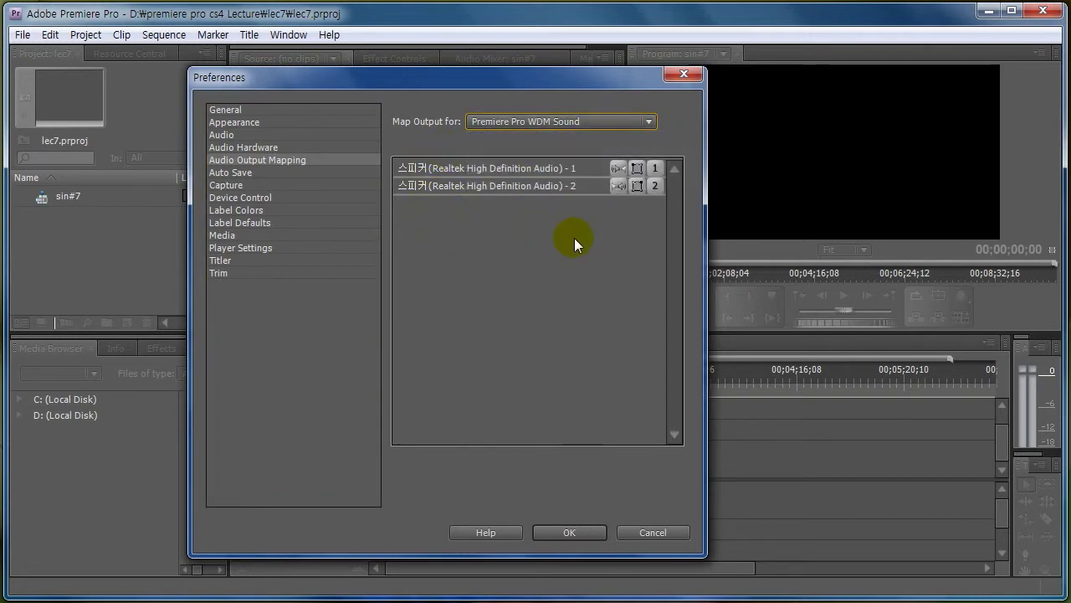
click(238, 175)
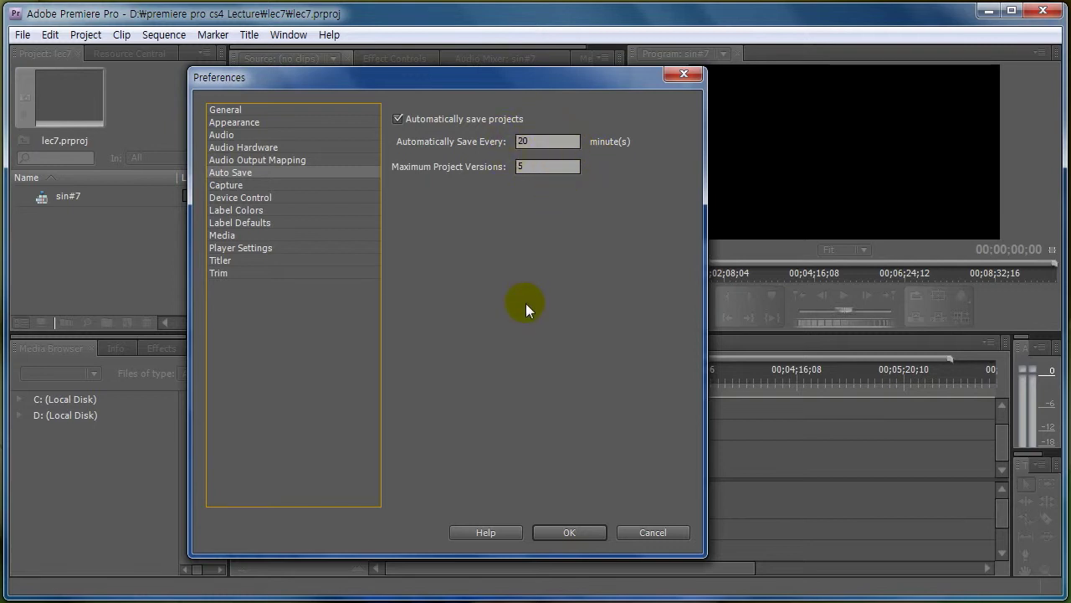
click(226, 185)
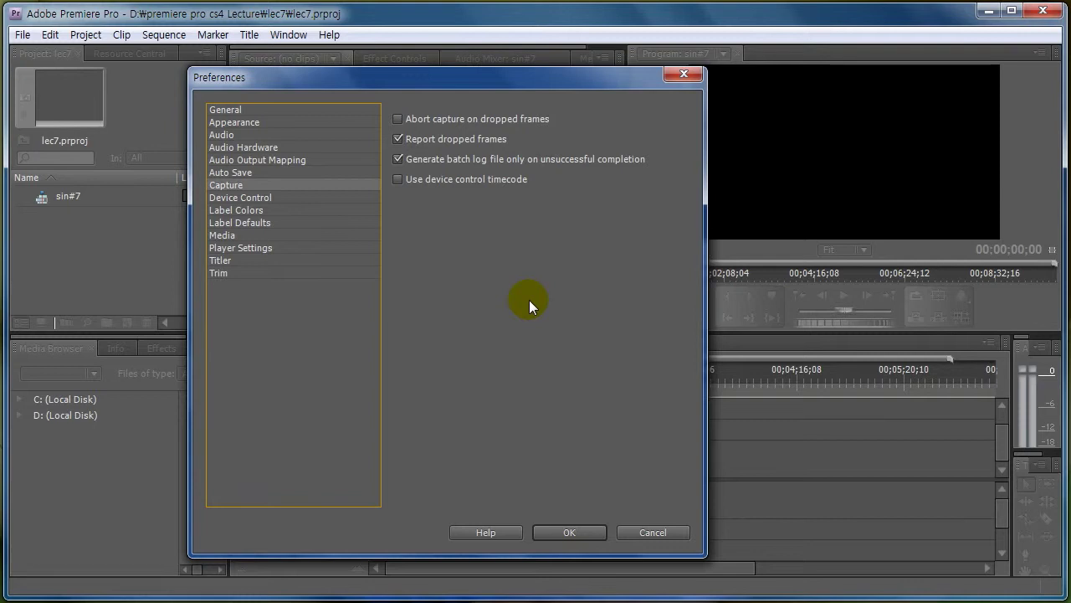
click(236, 198)
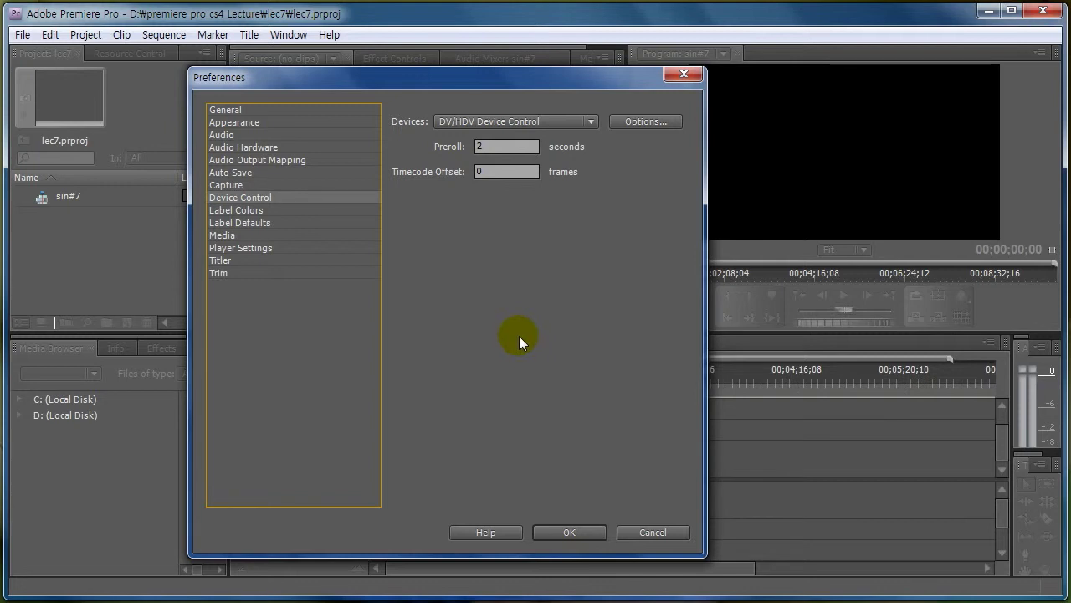
View the eight Label Colors swatches, then the Label Defaults assignments.
click(224, 210)
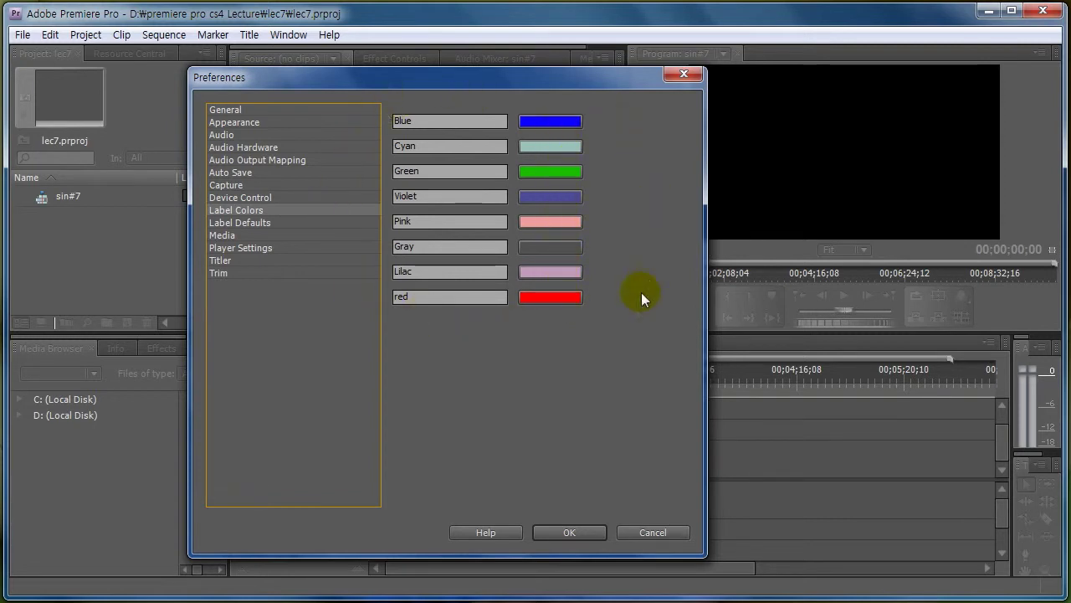
click(224, 222)
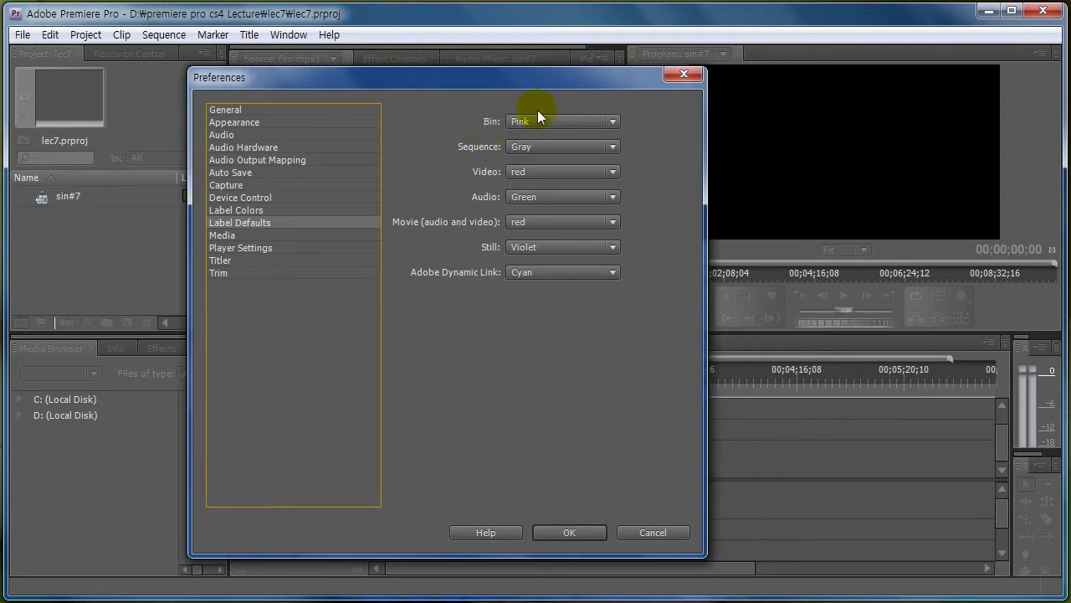
Set default labels: Bin to Cyan, Sequence to Violet, Video to Green.
click(579, 121)
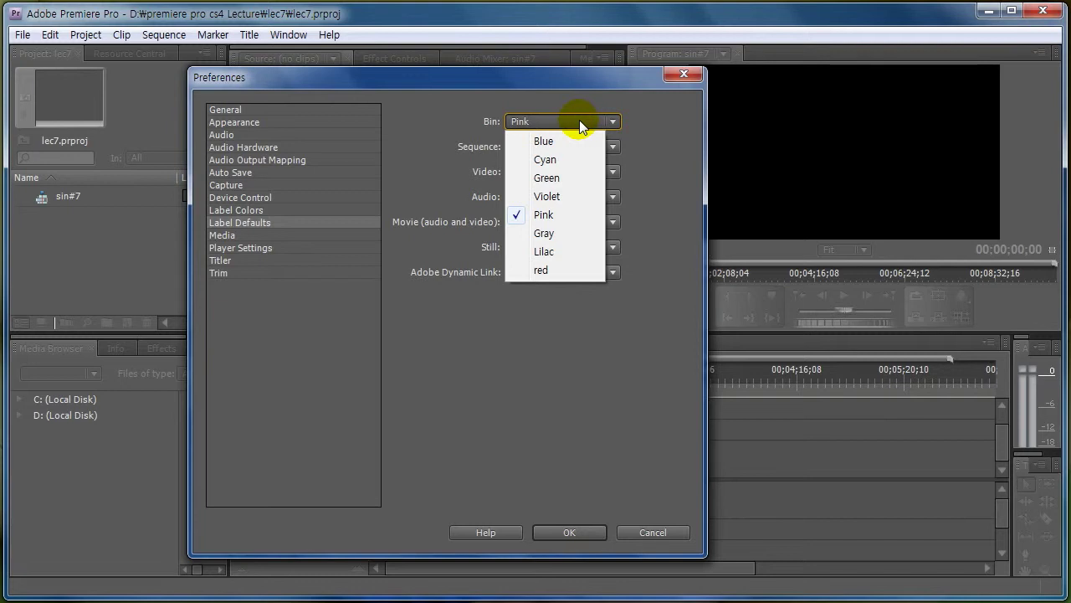
click(556, 159)
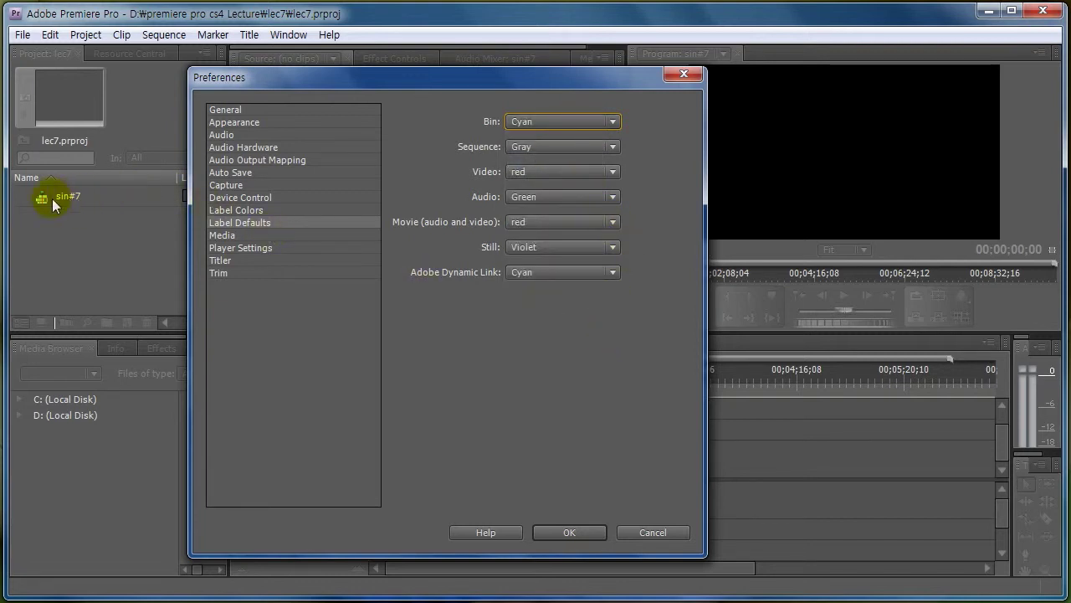
click(573, 148)
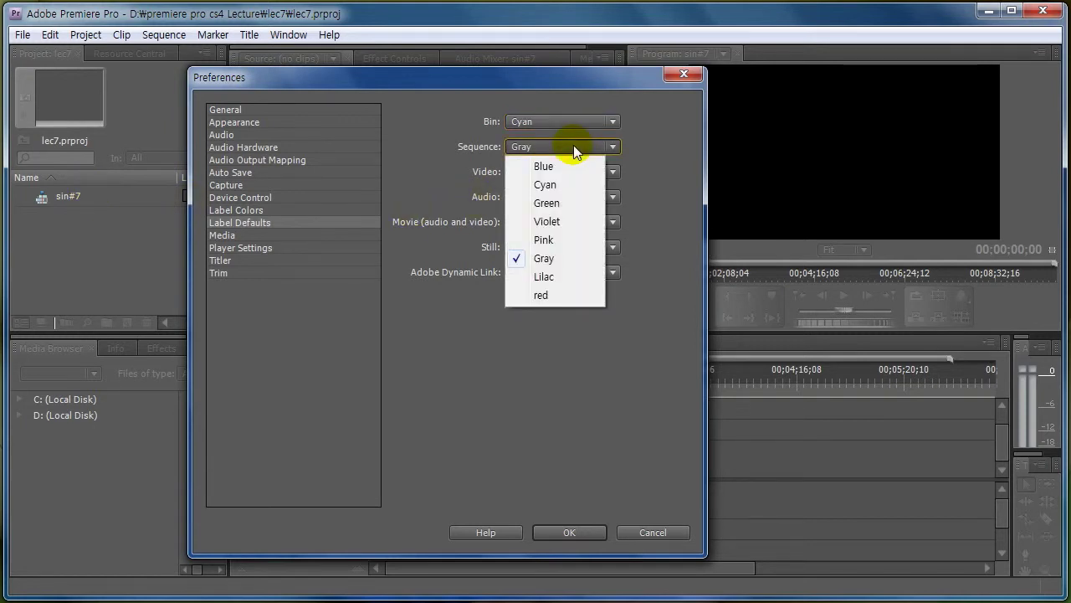
click(546, 222)
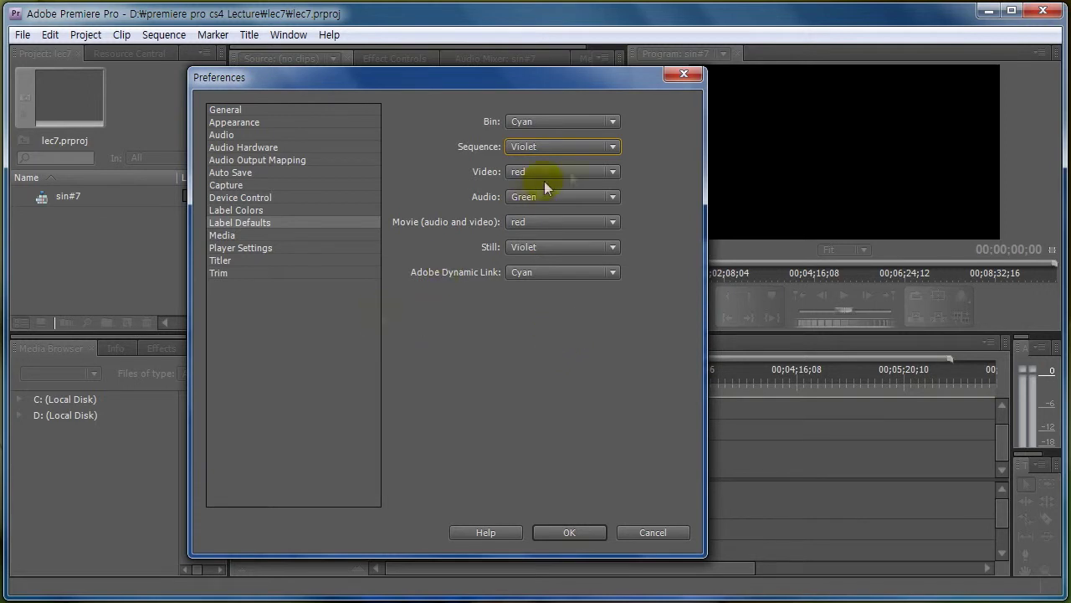
click(596, 171)
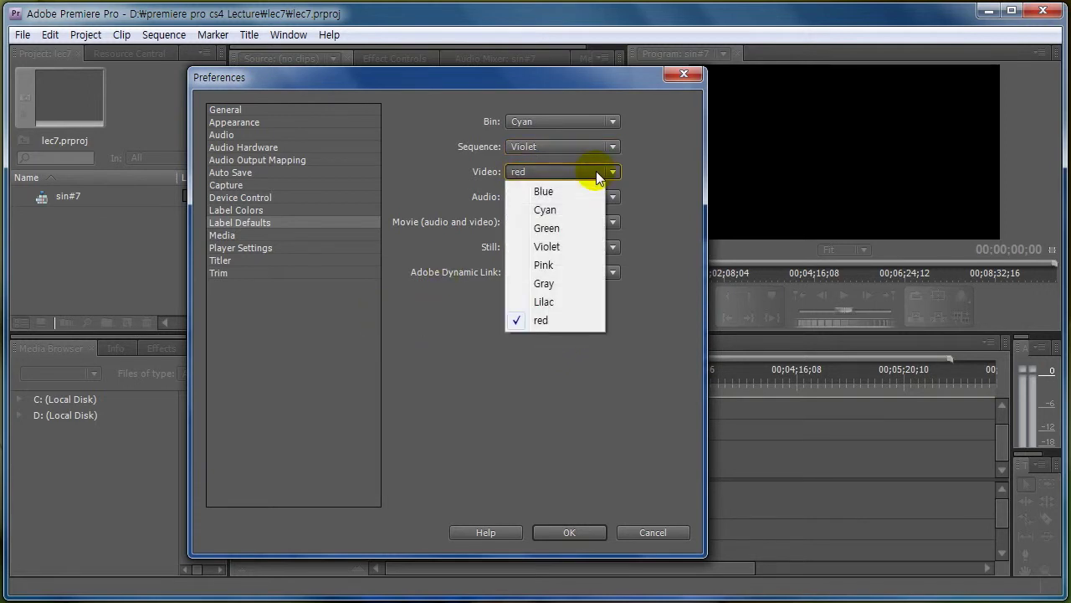
click(542, 228)
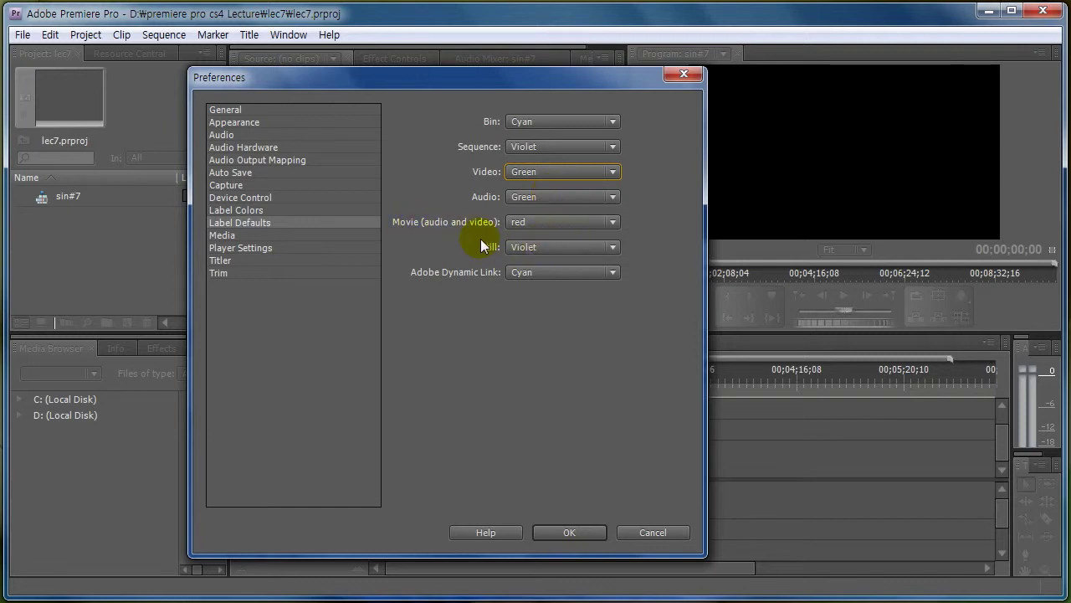
Set Movie to Green, Still to Blue, Adobe Dynamic Link to Pink, then view Media preferences.
click(554, 221)
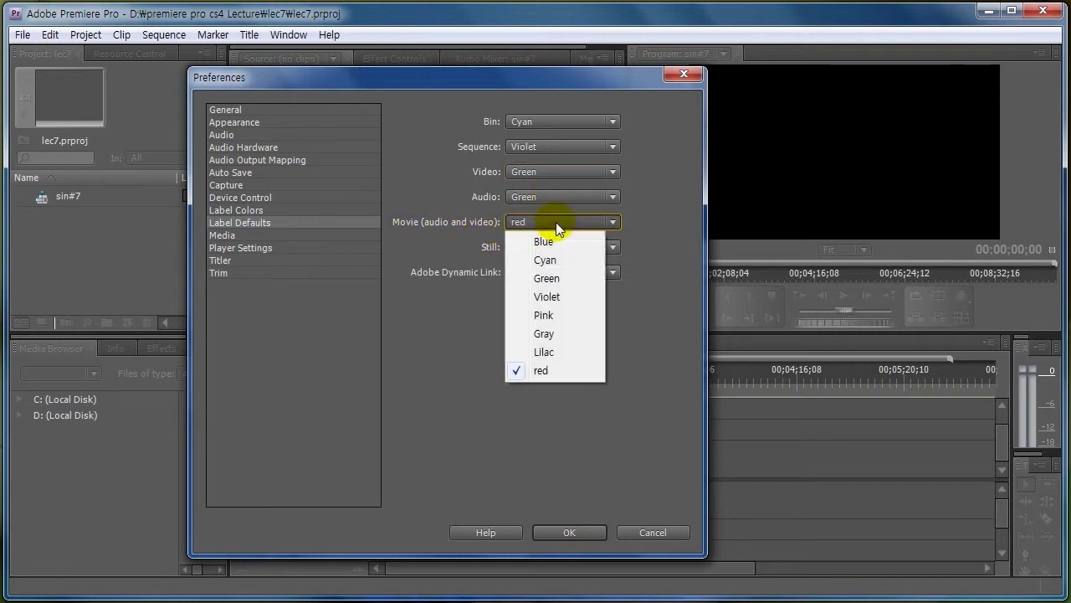
click(548, 279)
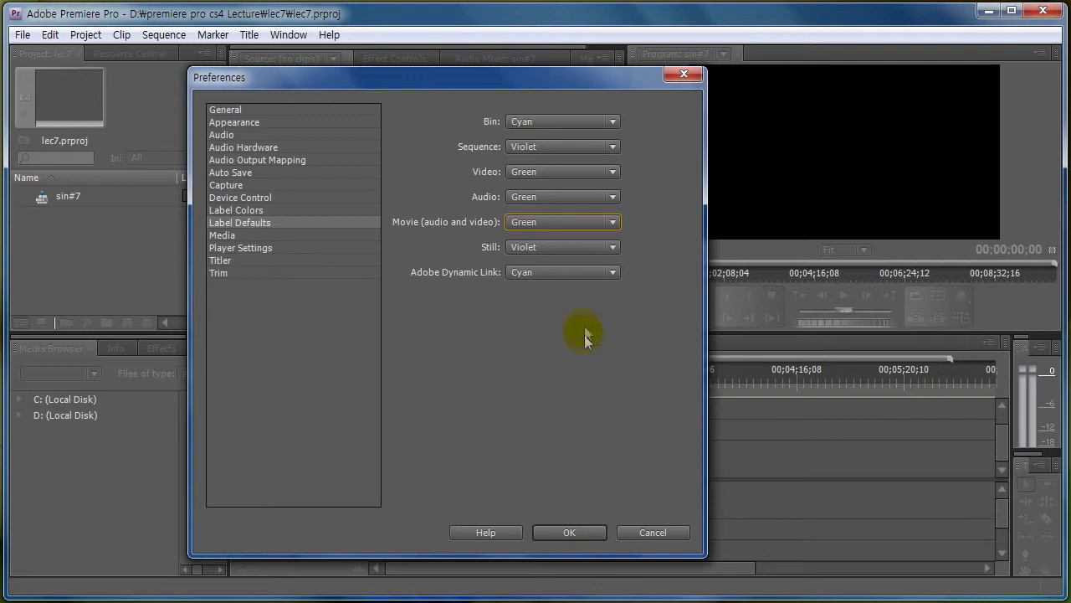
click(566, 250)
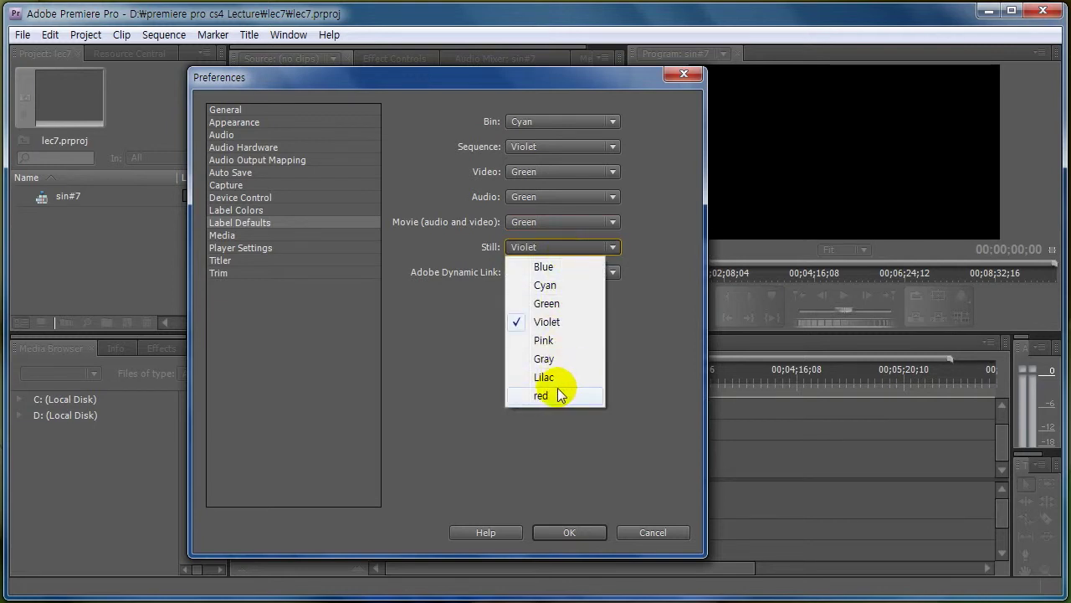
click(559, 268)
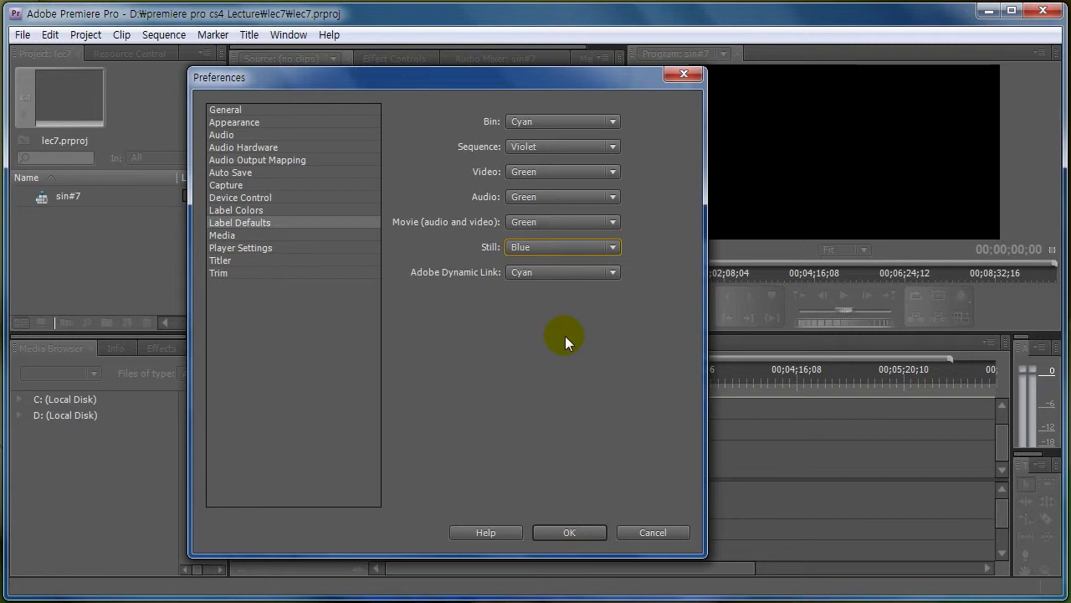
click(583, 275)
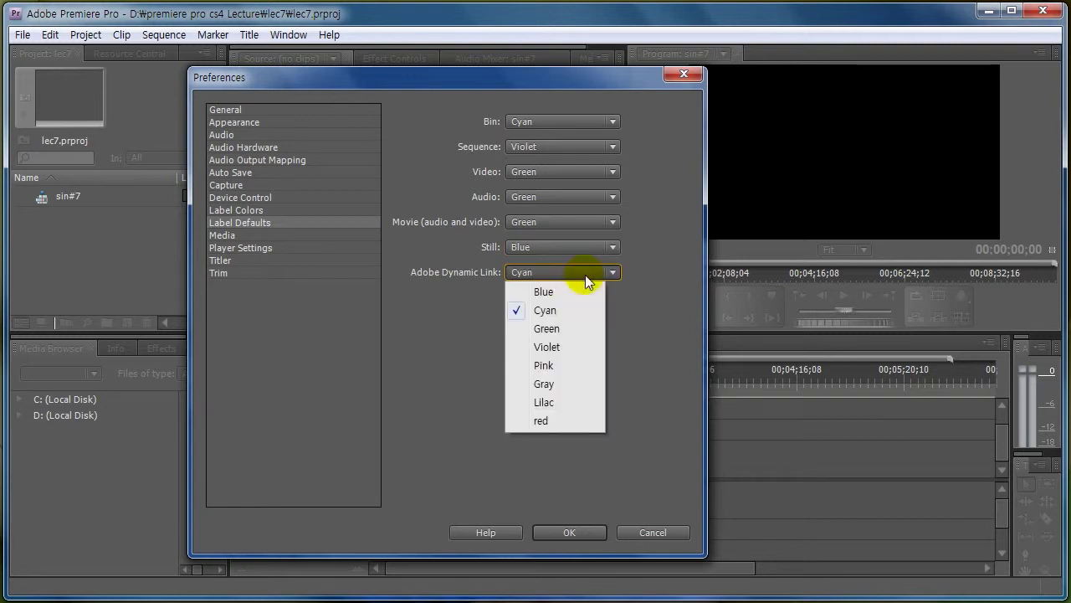
click(541, 368)
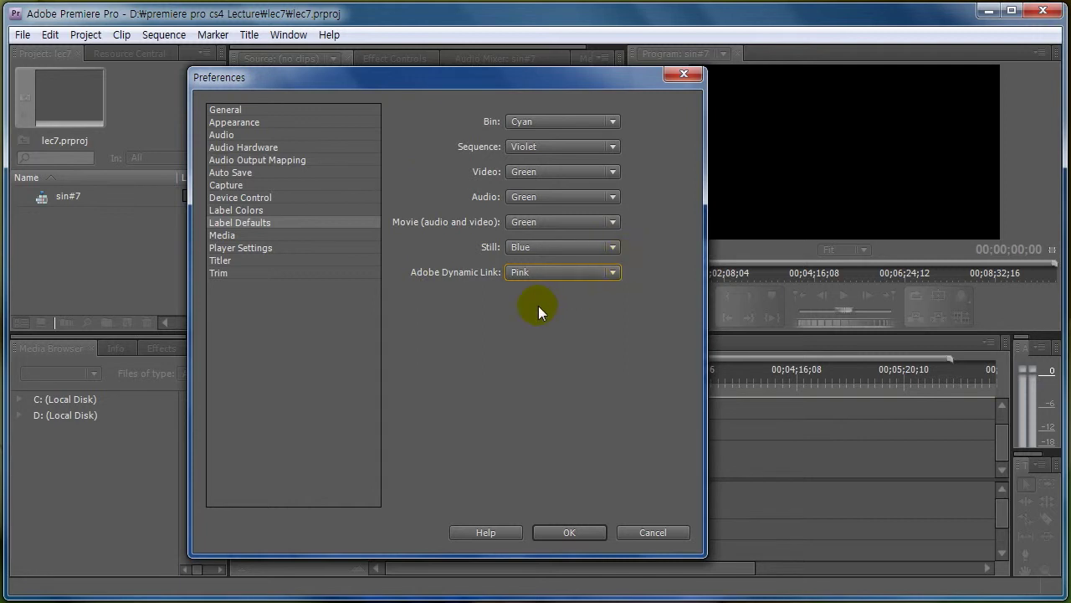
click(228, 237)
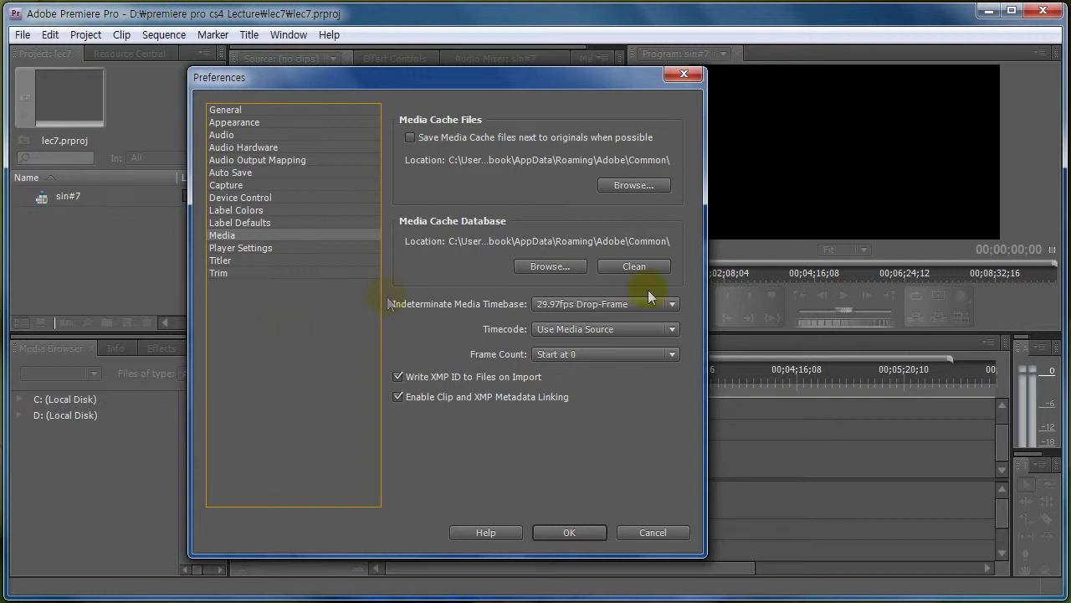
Review Player Settings keeping Adobe Player, then Titler and Trim, and confirm the Preferences.
click(228, 250)
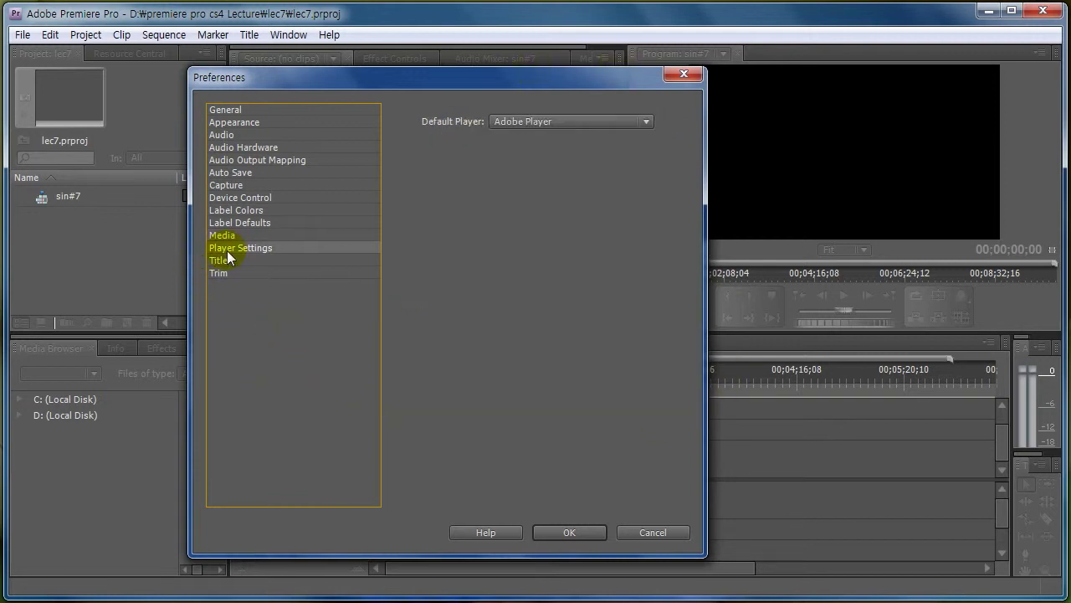
click(603, 121)
click(581, 249)
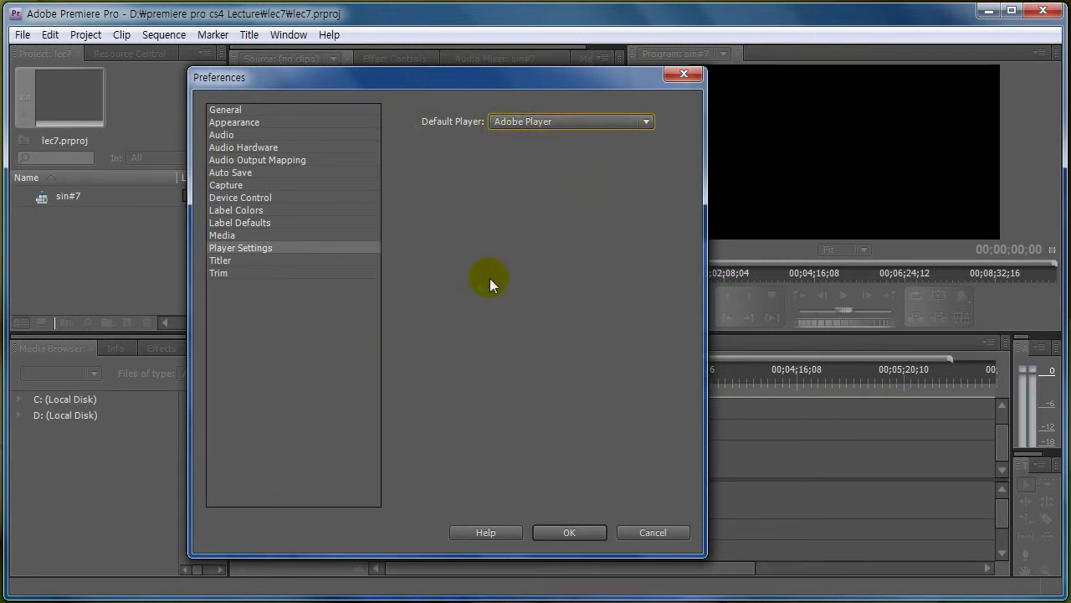
click(215, 261)
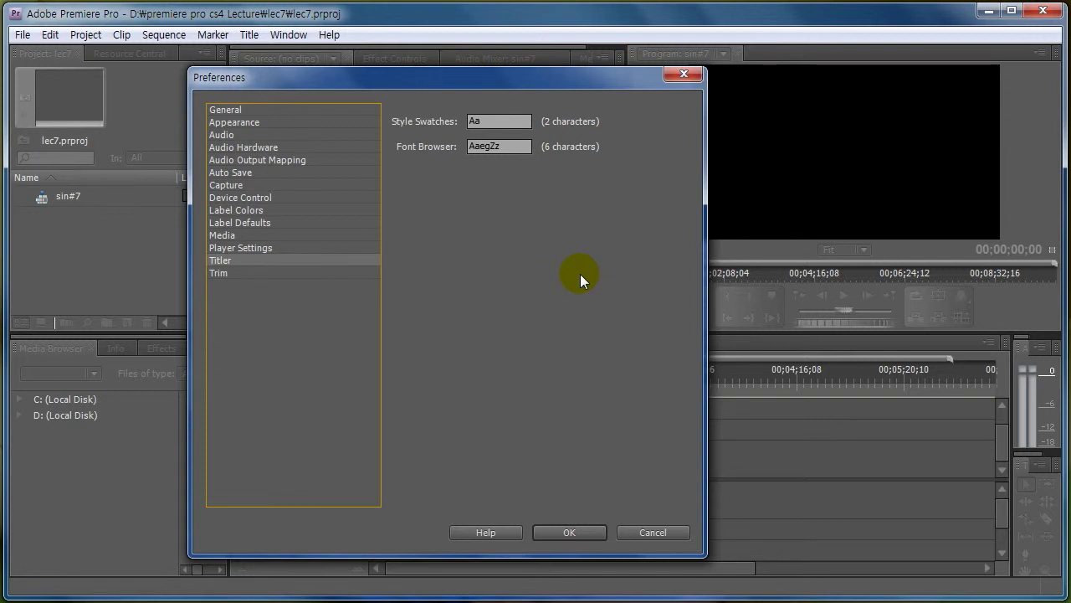
click(219, 273)
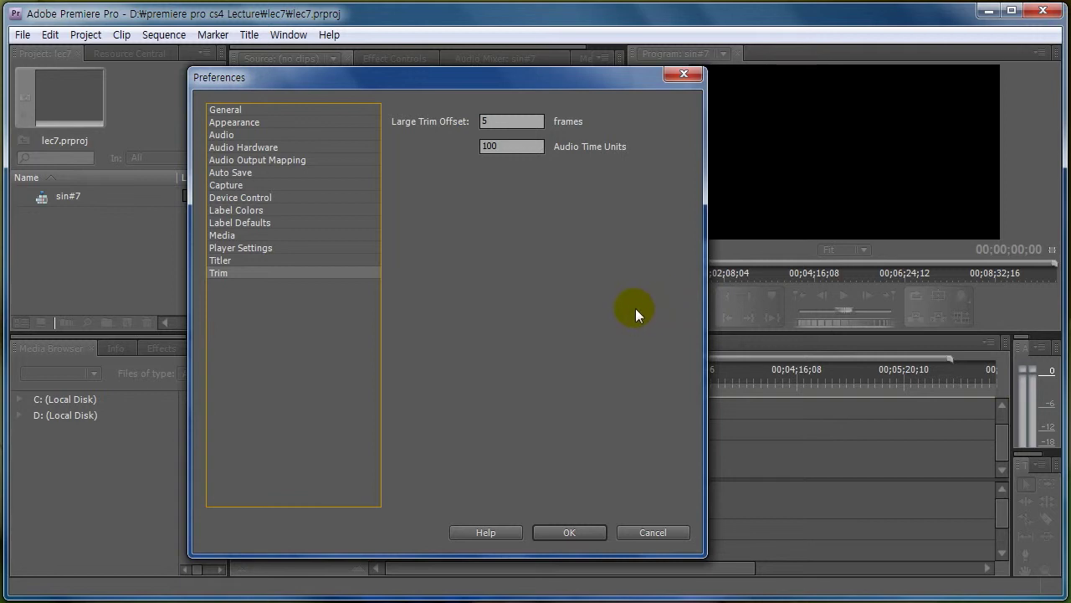
drag(582, 533, 584, 333)
key(Return)
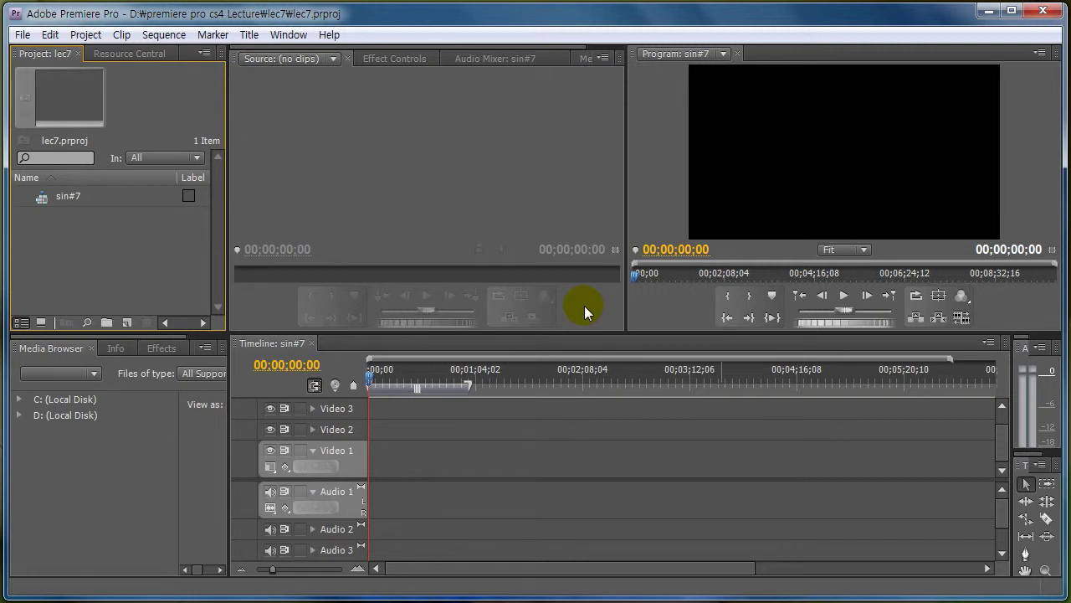
Import AD_B_Merch_PanFromFrontDoor.mp4 into the project, then cancel a second import dialog.
double_click(109, 242)
click(670, 230)
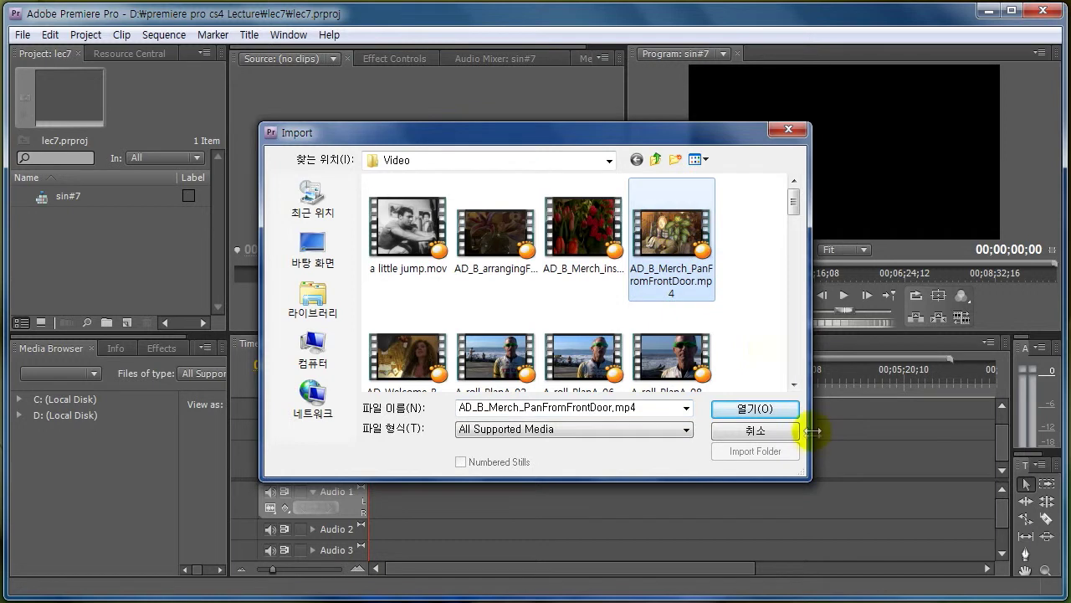
click(761, 410)
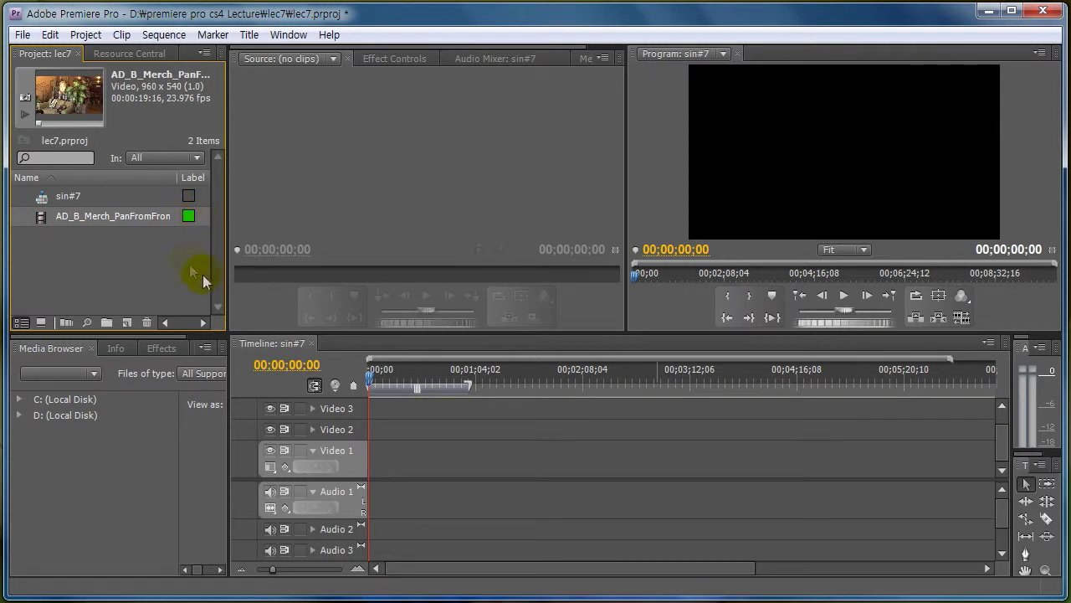
double_click(151, 266)
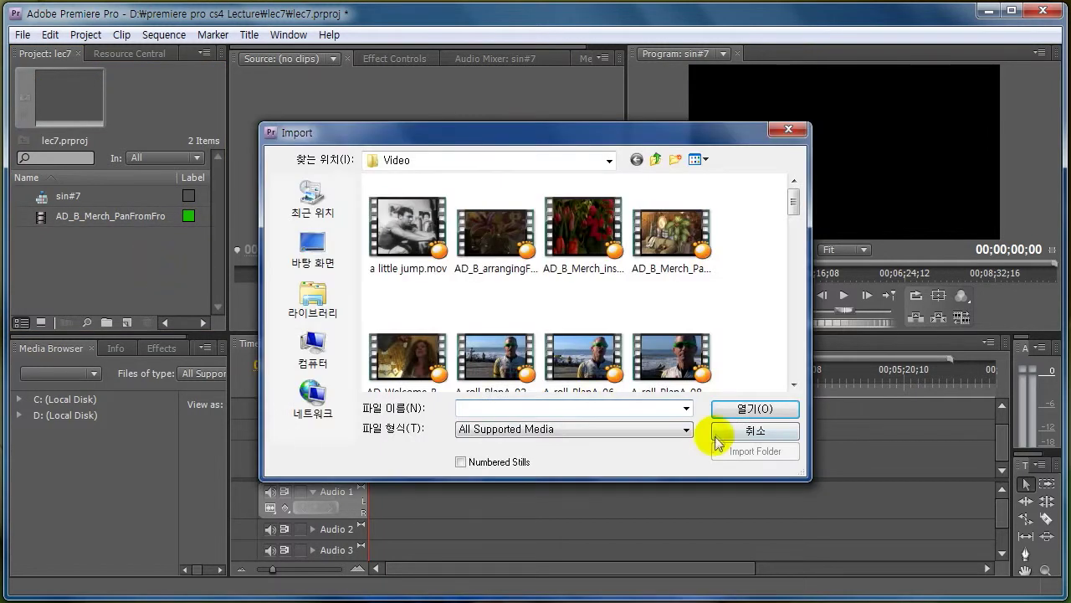
click(753, 432)
Create a bin named Bin 01 and import dancing girl.mp4.
click(107, 322)
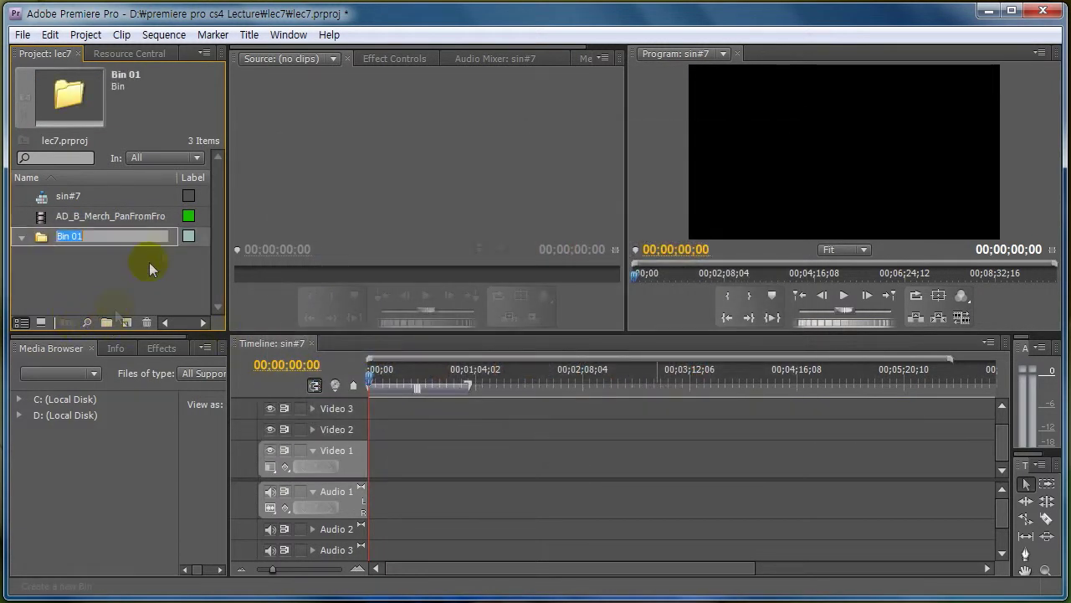
click(174, 271)
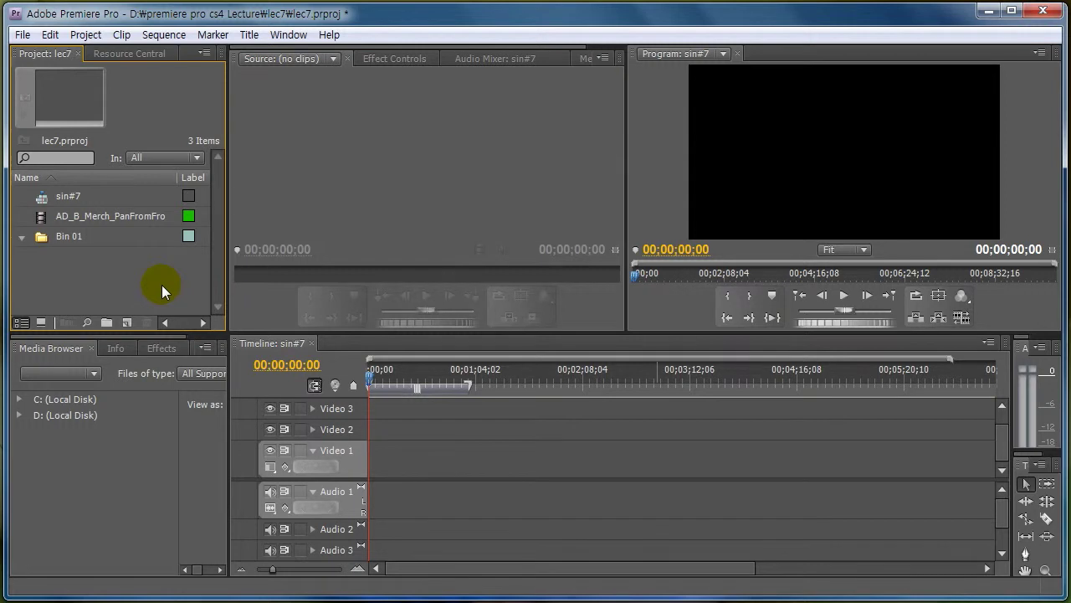
double_click(161, 284)
drag(799, 202, 800, 241)
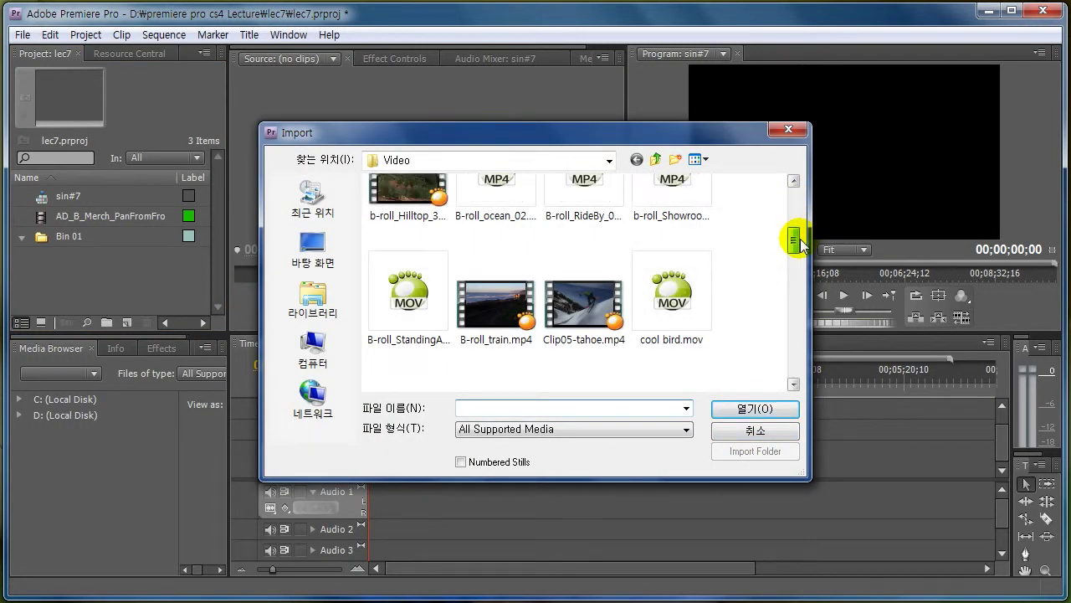
drag(800, 243, 801, 253)
click(583, 328)
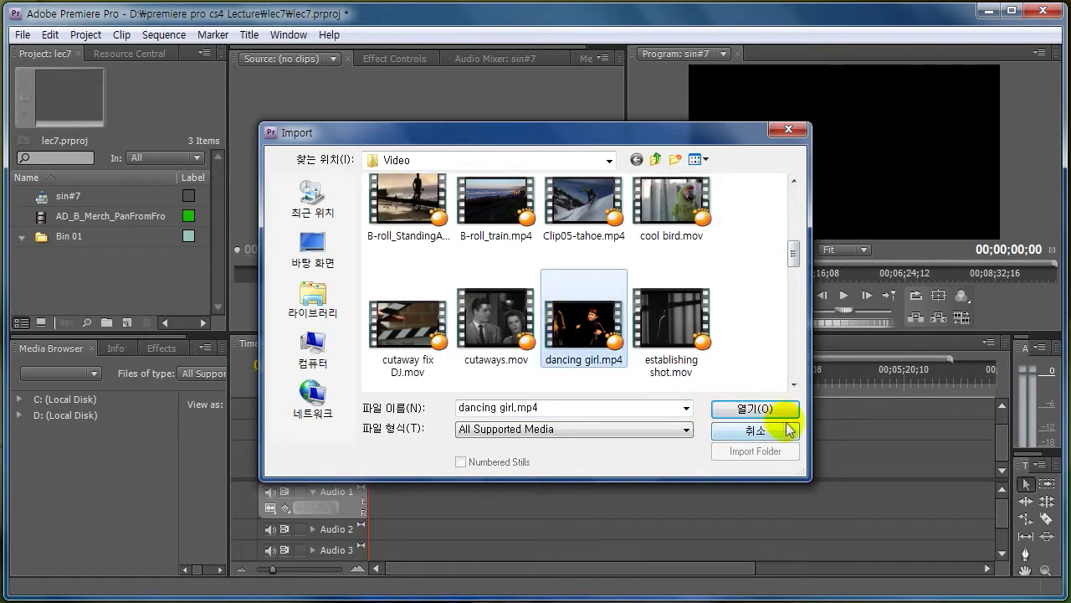
click(755, 408)
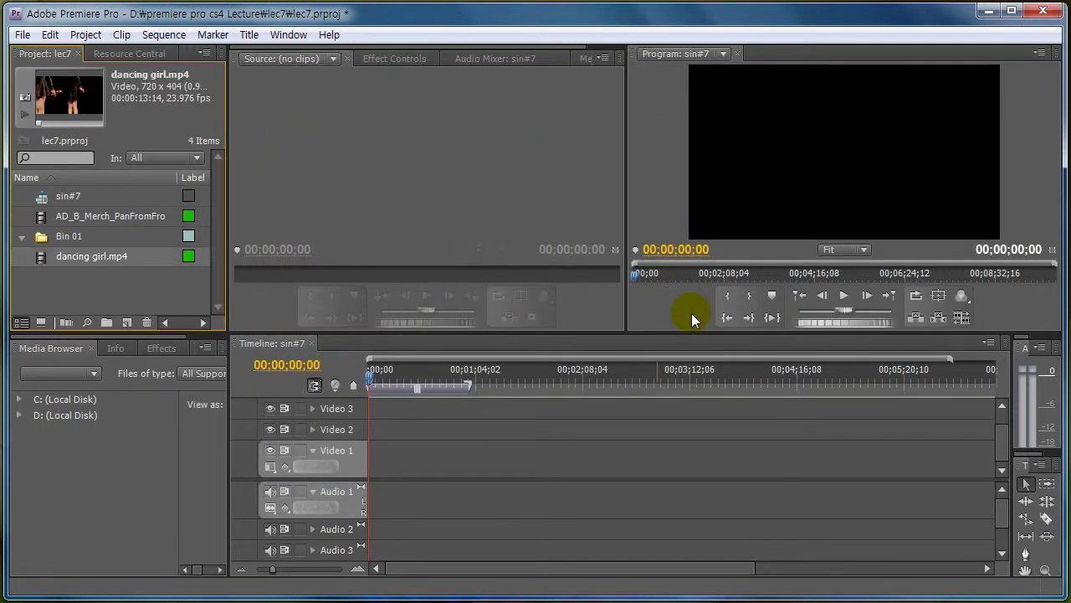
Import AE project themeDONE.m4a from the Media > Audio folder.
double_click(131, 281)
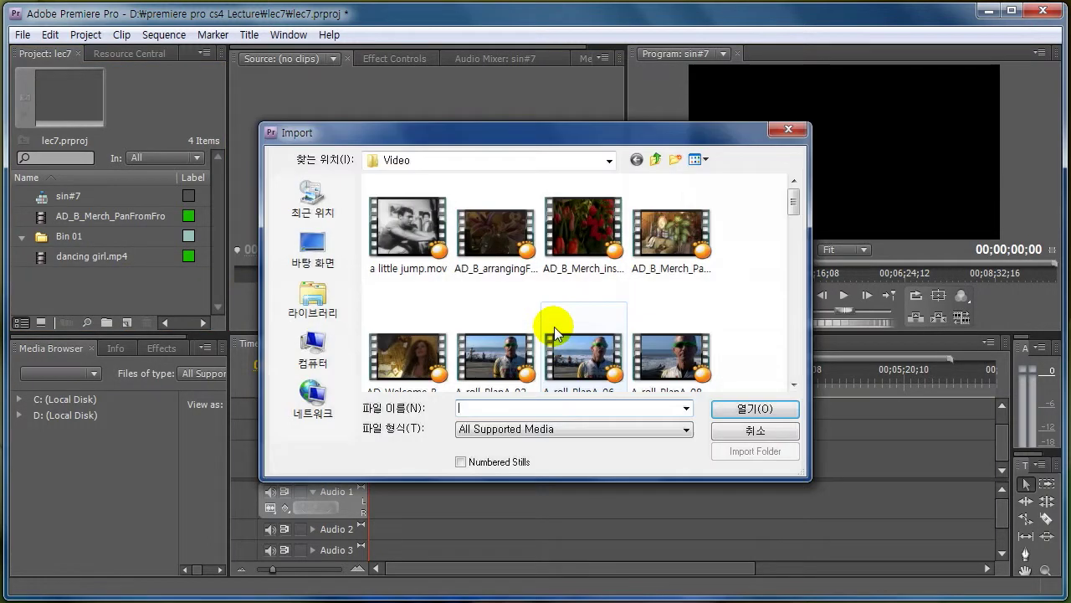
mouse_move(795, 201)
mouse_down()
mouse_move(800, 400)
mouse_move(800, 195)
mouse_up()
click(655, 159)
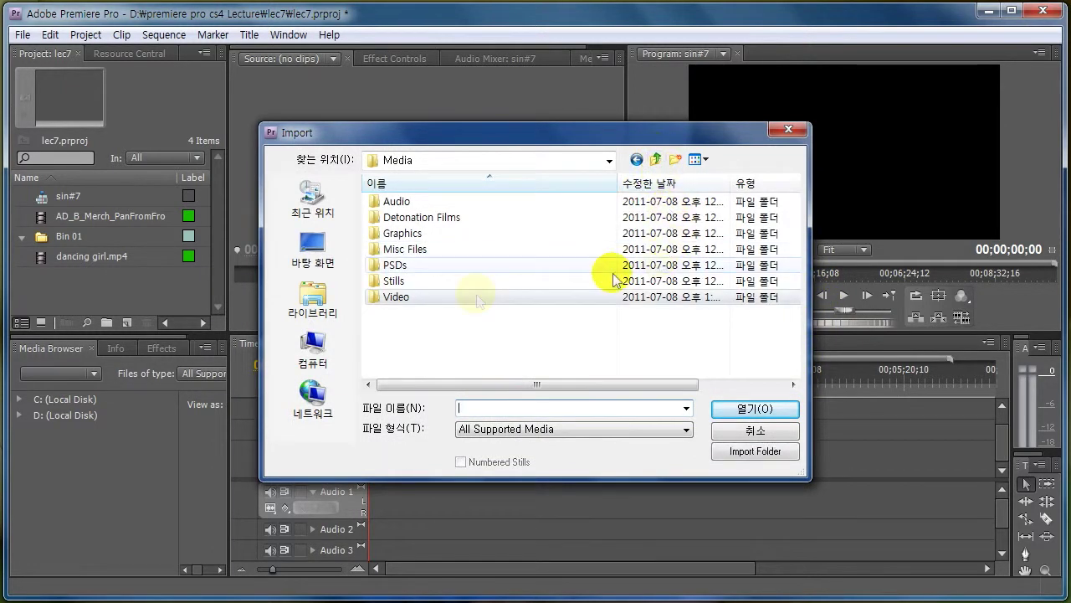
double_click(395, 202)
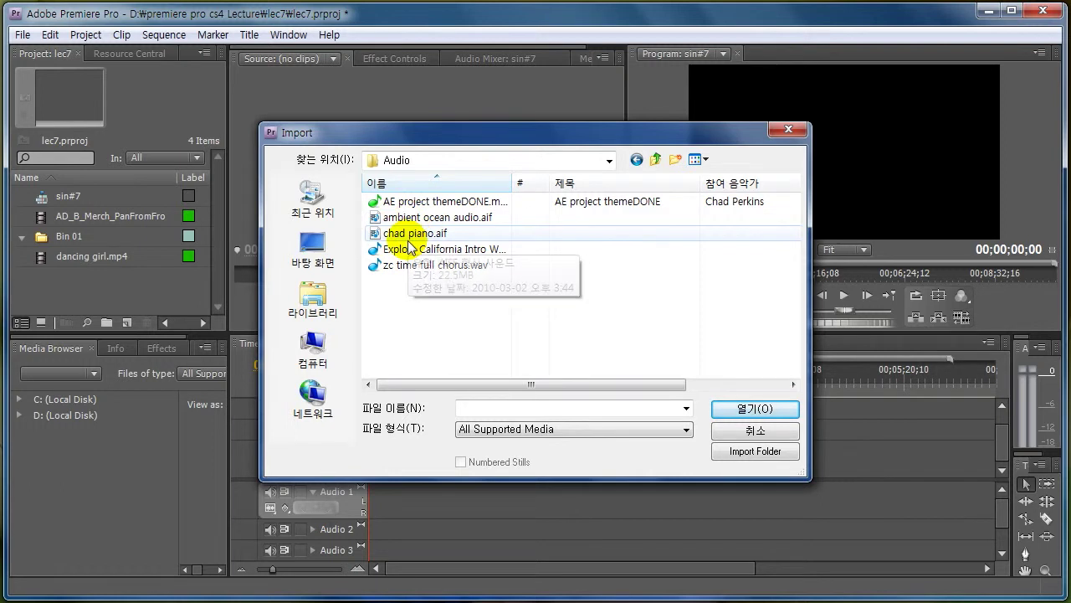
click(410, 235)
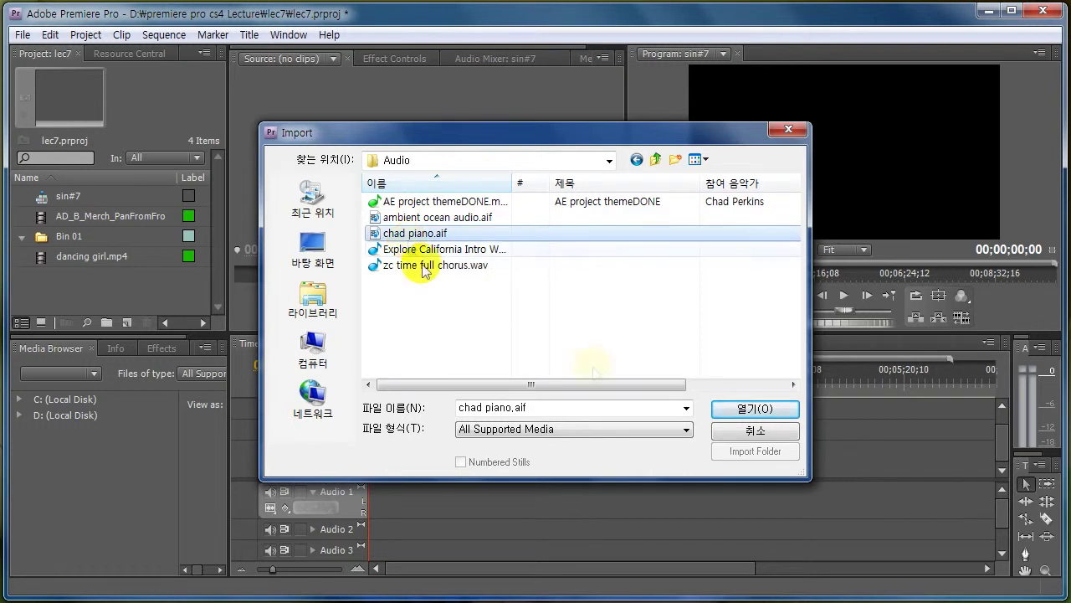
click(470, 202)
click(747, 409)
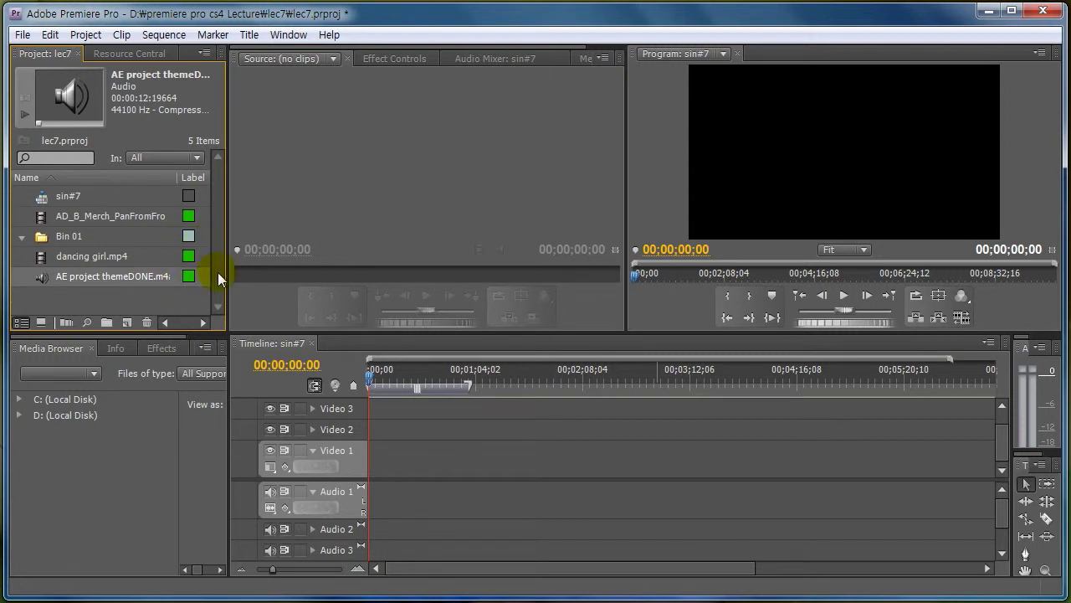
Change the Audio default label colour from Green to Blue in the Label Defaults preferences.
click(50, 35)
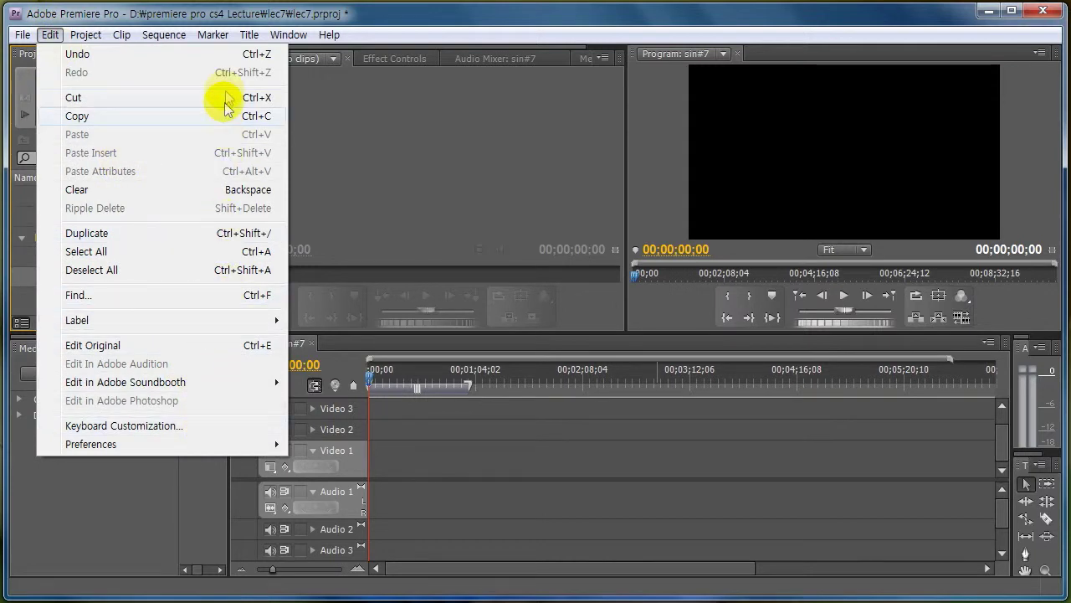
mouse_move(210, 444)
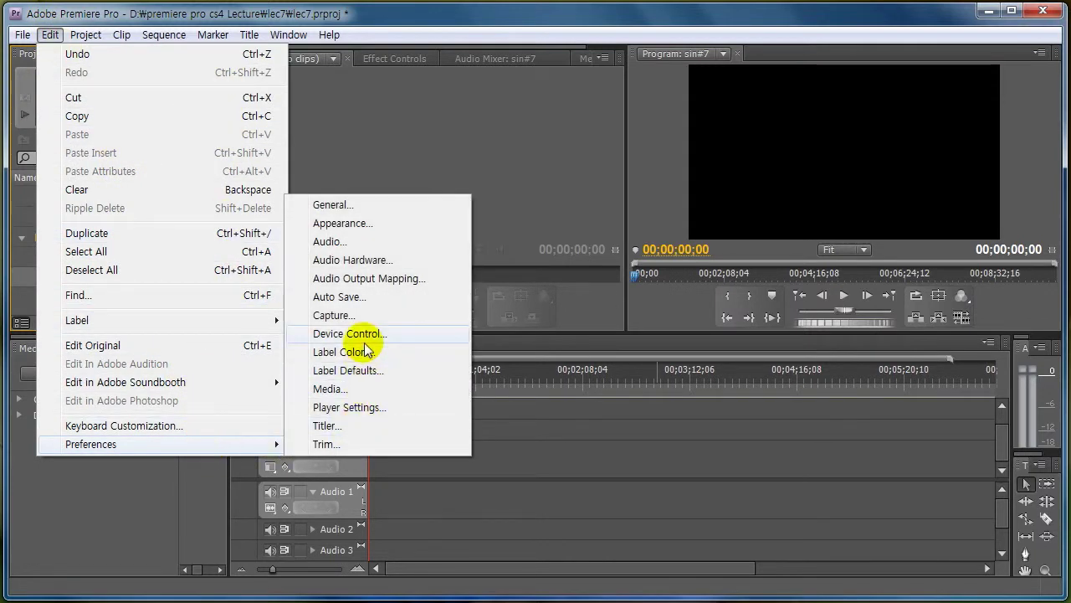
click(703, 548)
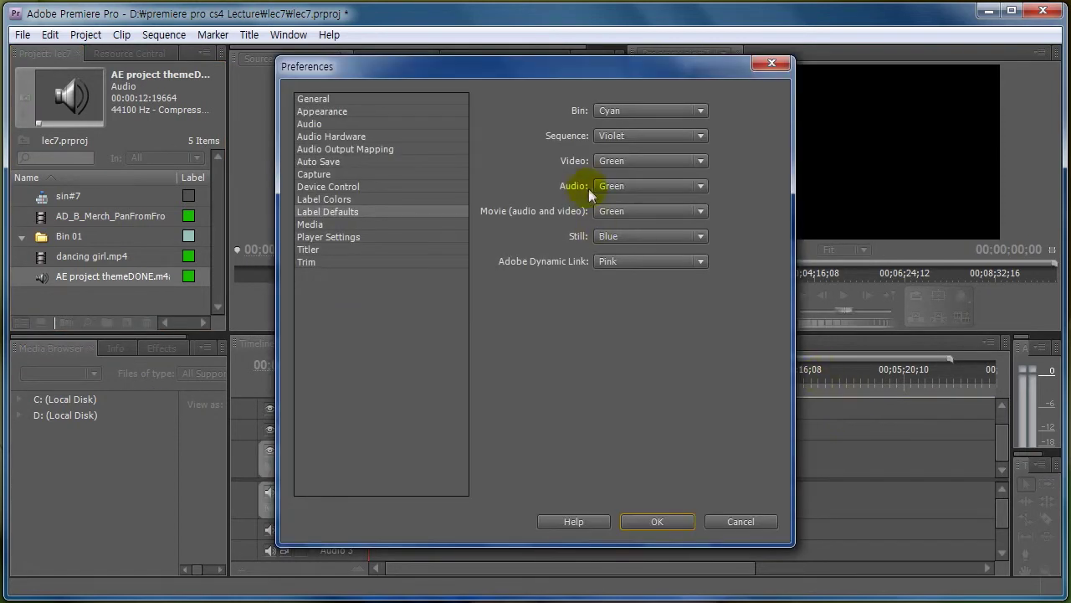
click(683, 185)
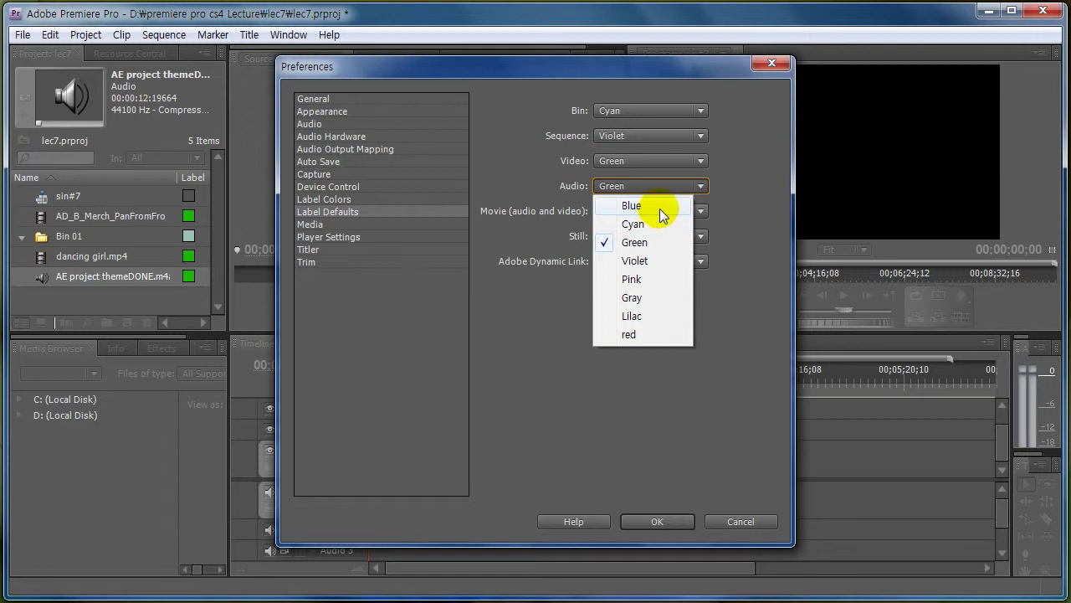
click(649, 206)
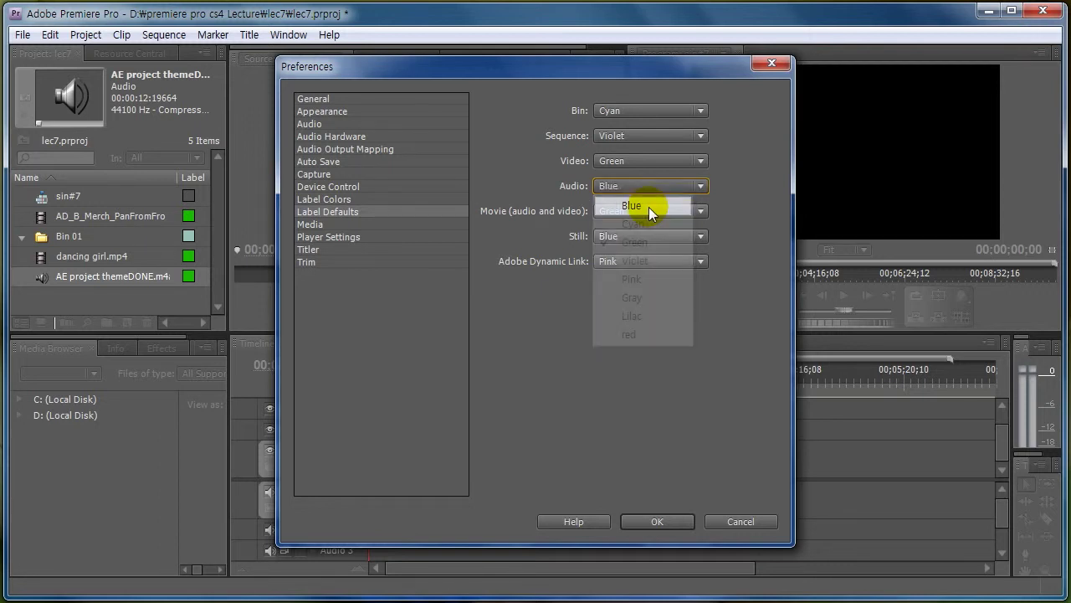
drag(670, 521, 676, 403)
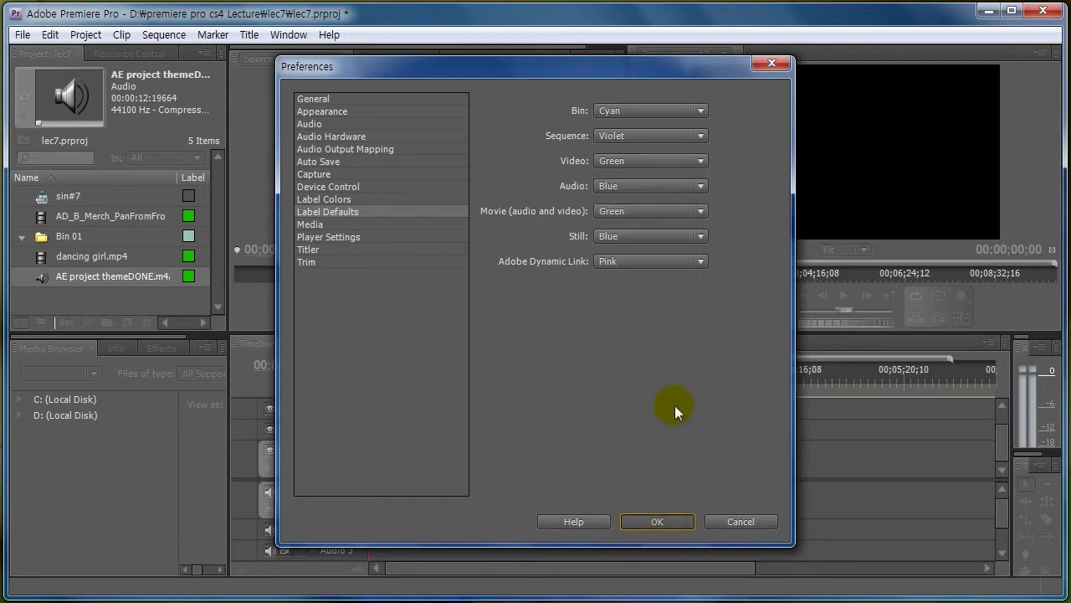
key(Return)
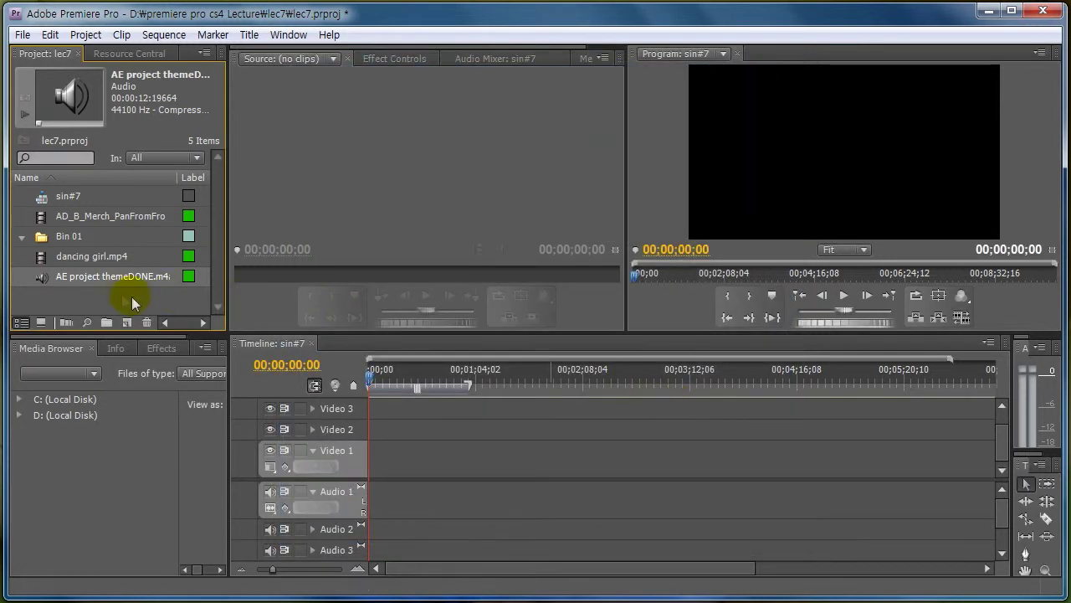
Import chad piano.aif into the lec7 project.
click(133, 296)
double_click(133, 296)
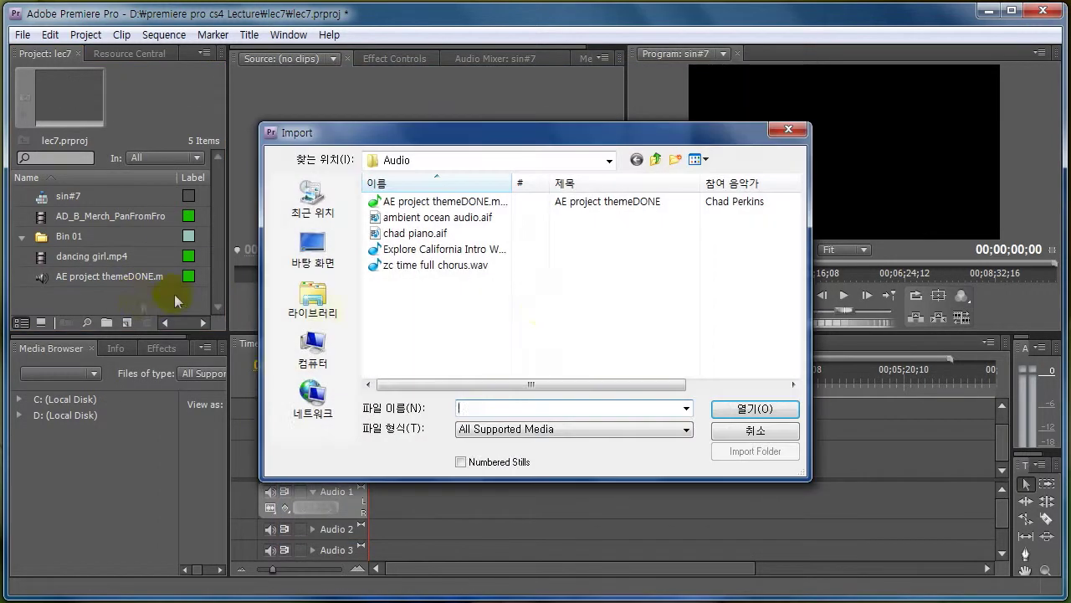
click(414, 232)
click(717, 408)
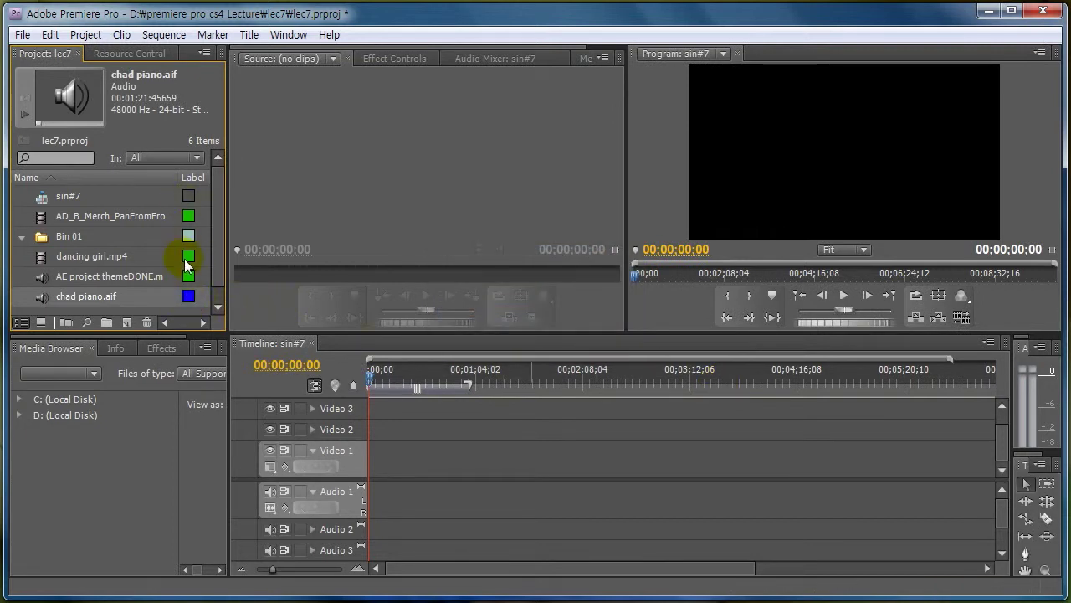
Delete AE project themeDONE.m4a and re-import it so it takes the Blue label.
click(39, 276)
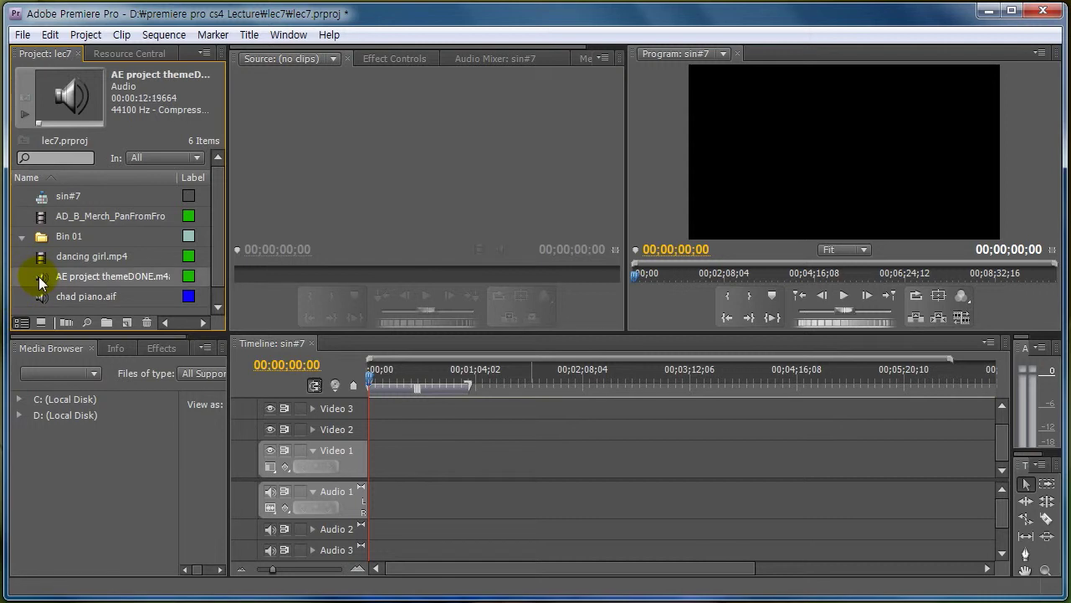
key(Delete)
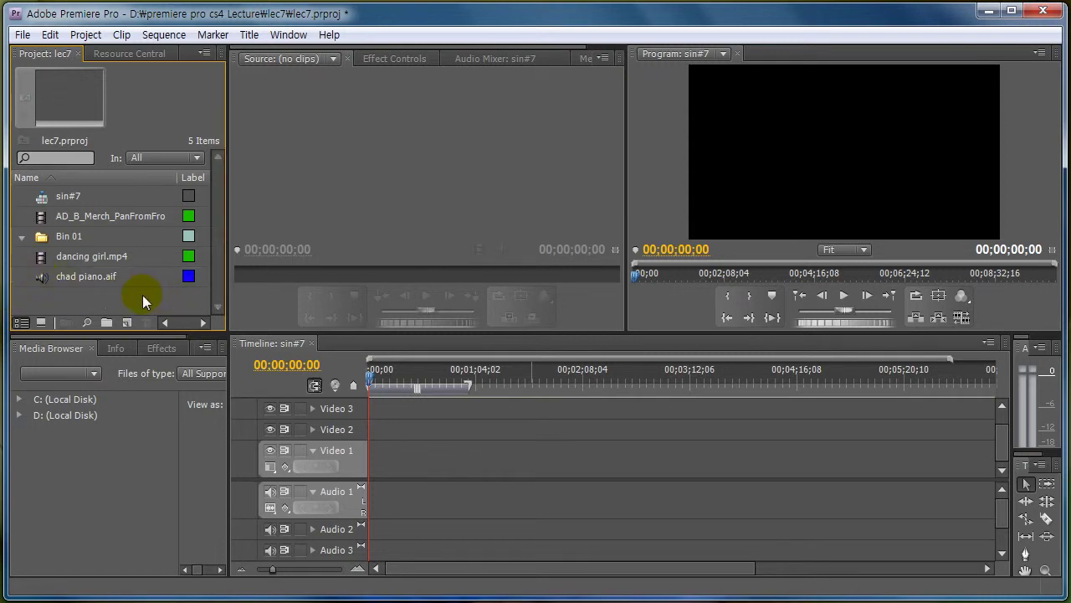
double_click(143, 295)
click(437, 205)
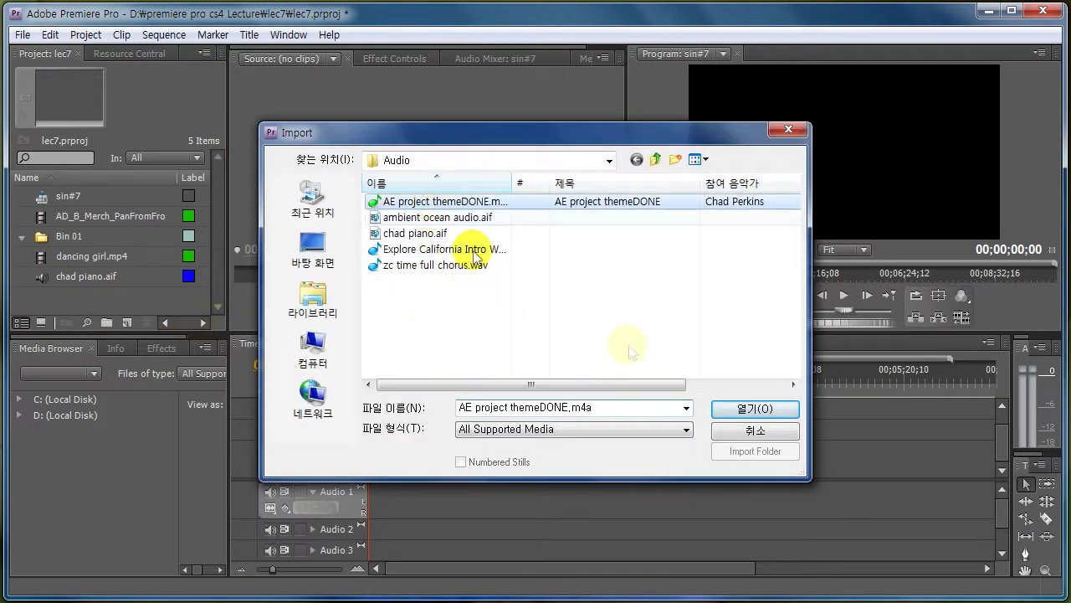
click(747, 408)
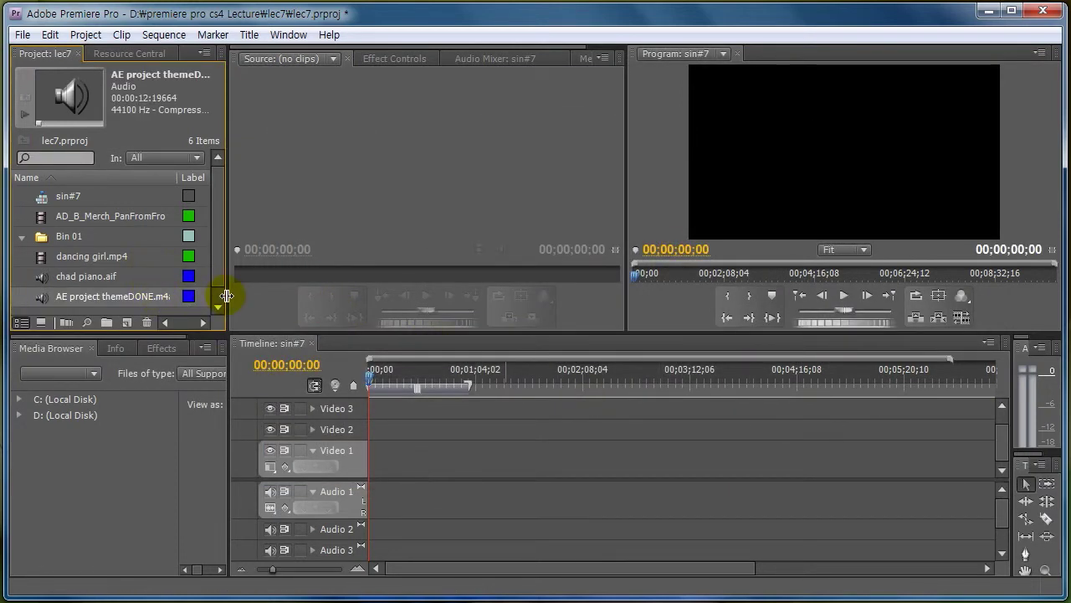
Put AD_B_Merch_PanFromFrontDoor.mp4 on Video 1, zoom to fit, and AE project themeDONE.m4a on Audio 1.
drag(49, 219, 375, 465)
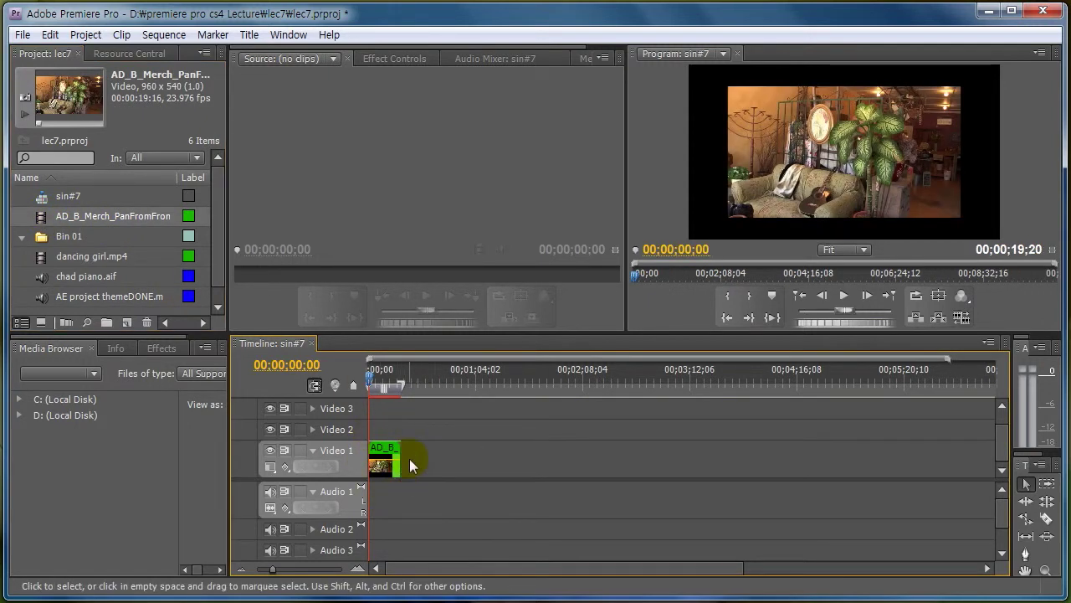
key(backslash)
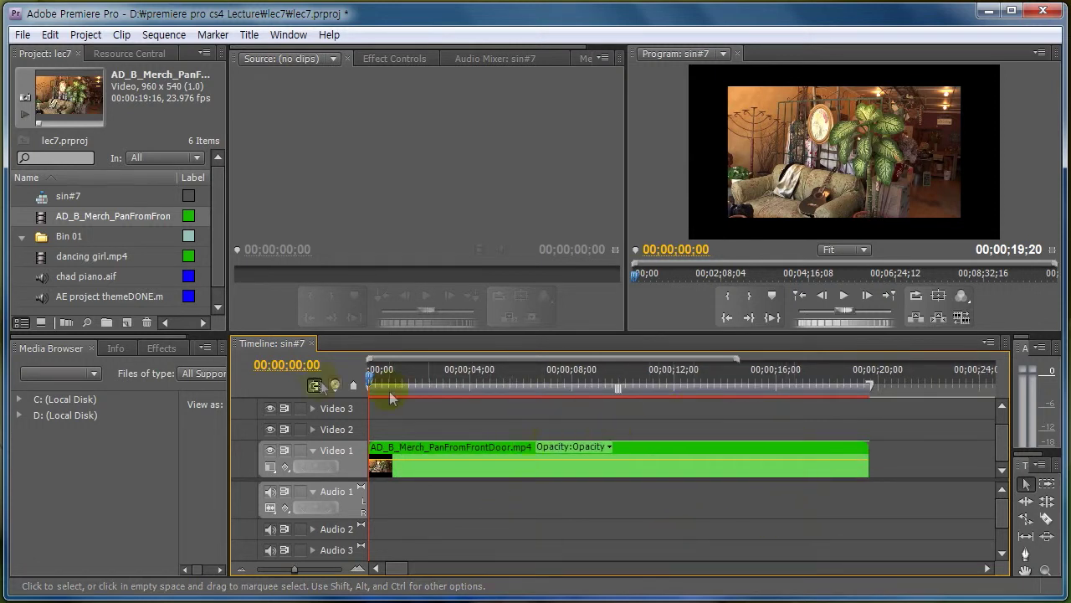
mouse_move(43, 296)
mouse_down()
mouse_move(456, 519)
mouse_move(369, 499)
mouse_up()
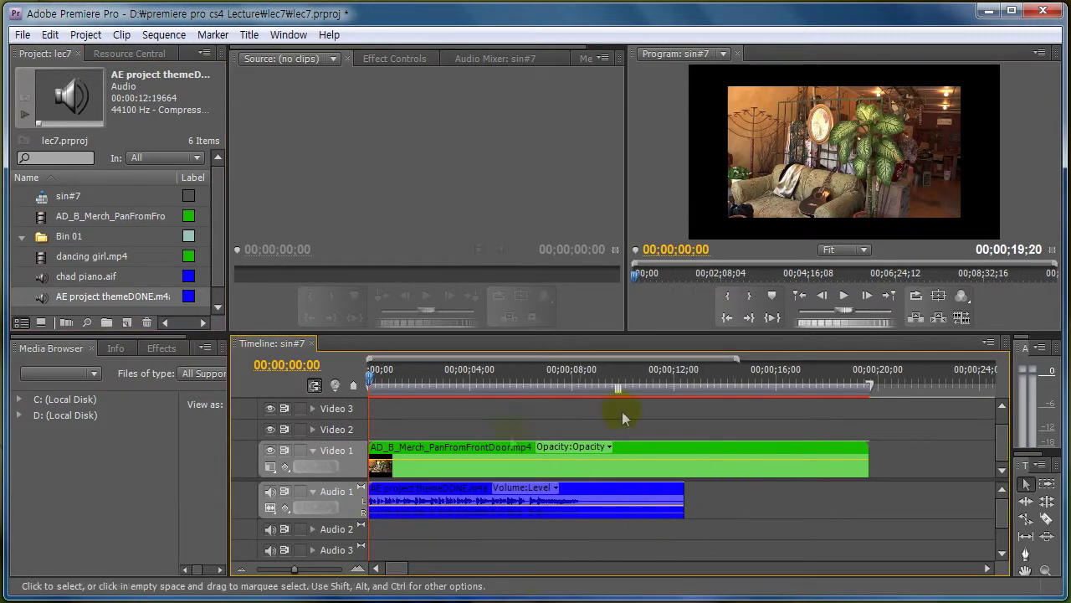